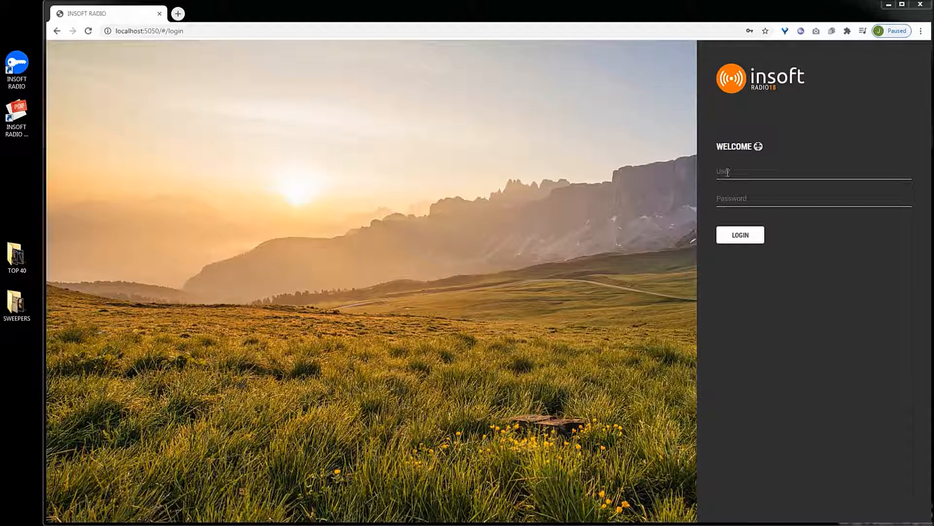
# - Log in to Insoft Radio as admin using the saved account password
pyautogui.click(727, 171)
pyautogui.write('admin')
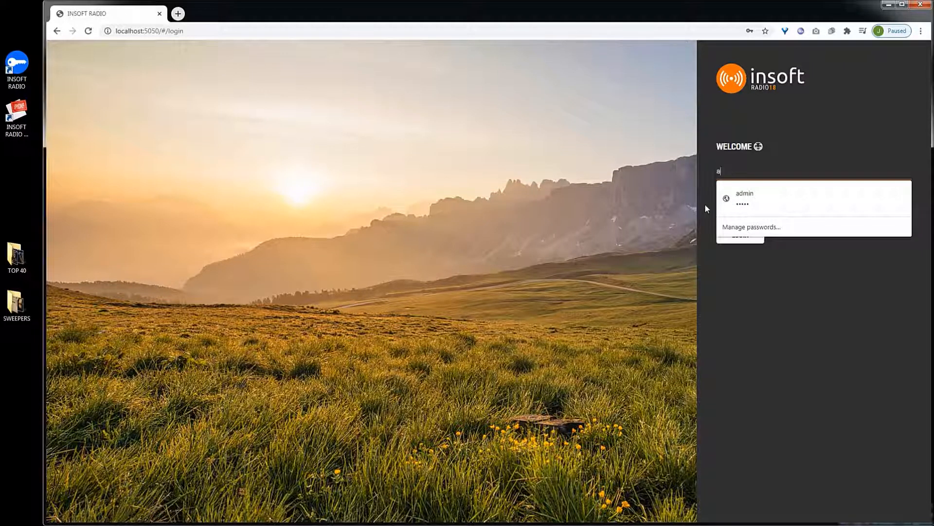
pyautogui.press('Tab')
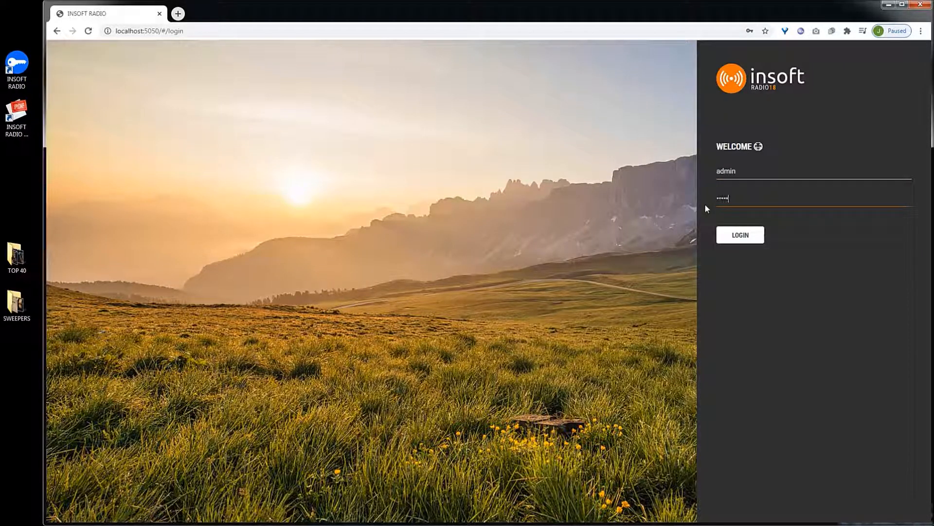
pyautogui.press('Return')
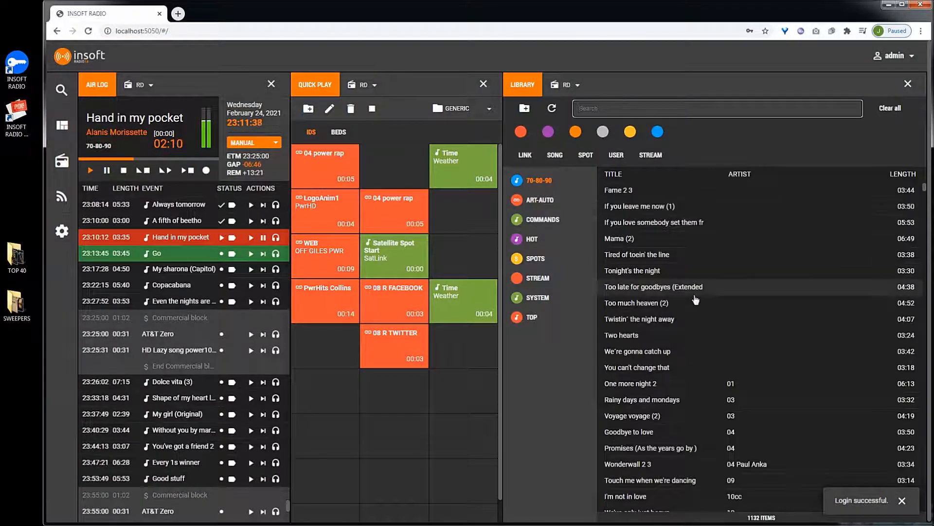
# - Switch the air log playback mode to AUTO
pyautogui.scroll(-15, 695, 298)
pyautogui.scroll(-5, 694, 298)
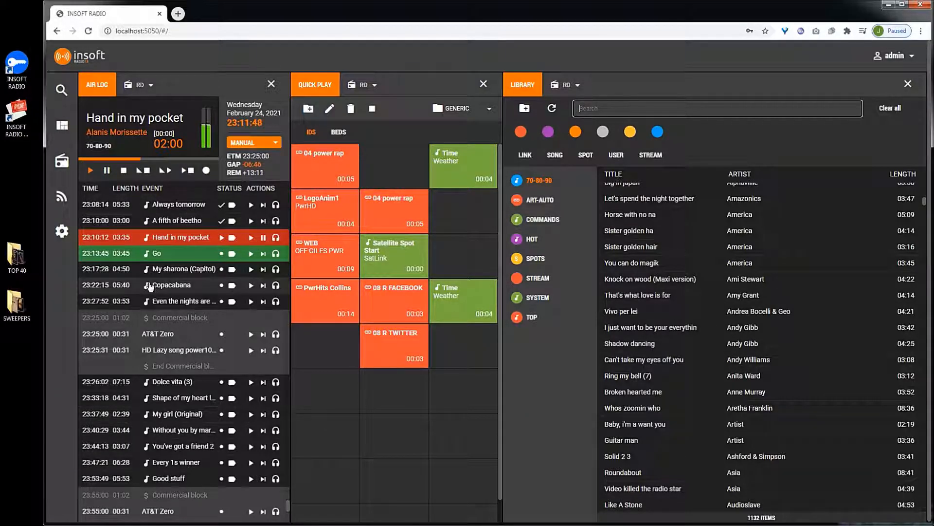
pyautogui.scroll(5, 150, 288)
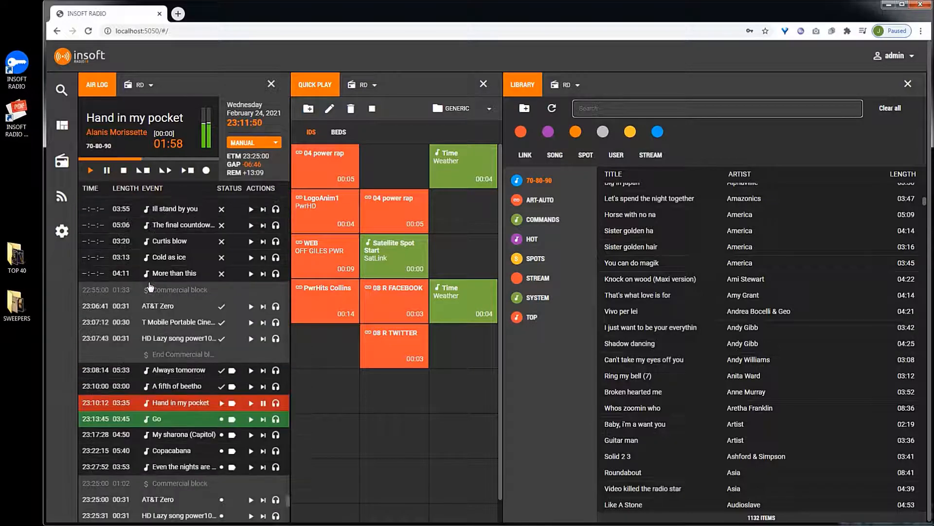
pyautogui.scroll(-2, 146, 272)
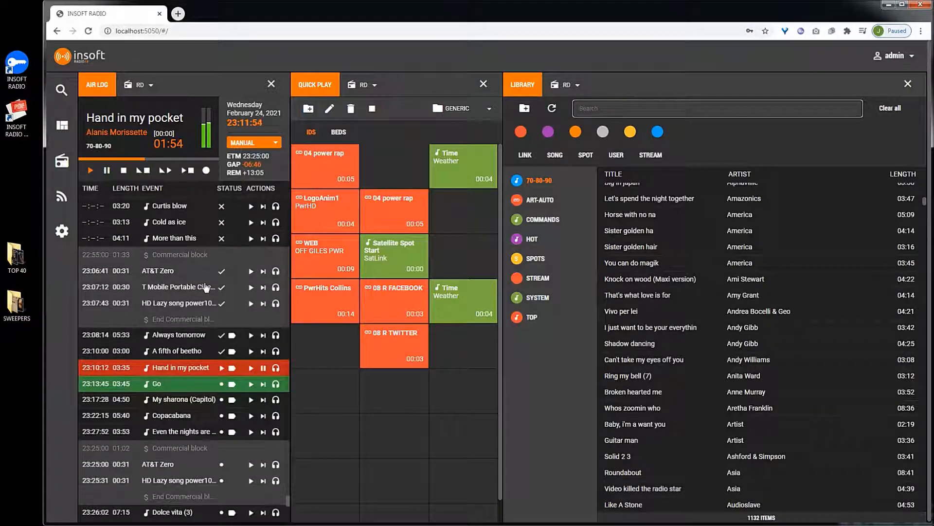
pyautogui.scroll(-3, 177, 281)
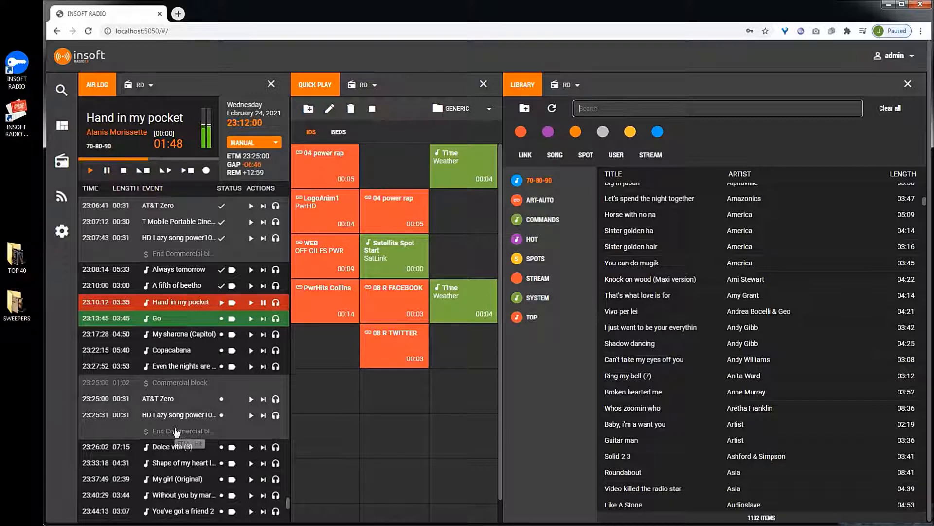
pyautogui.scroll(2, 171, 365)
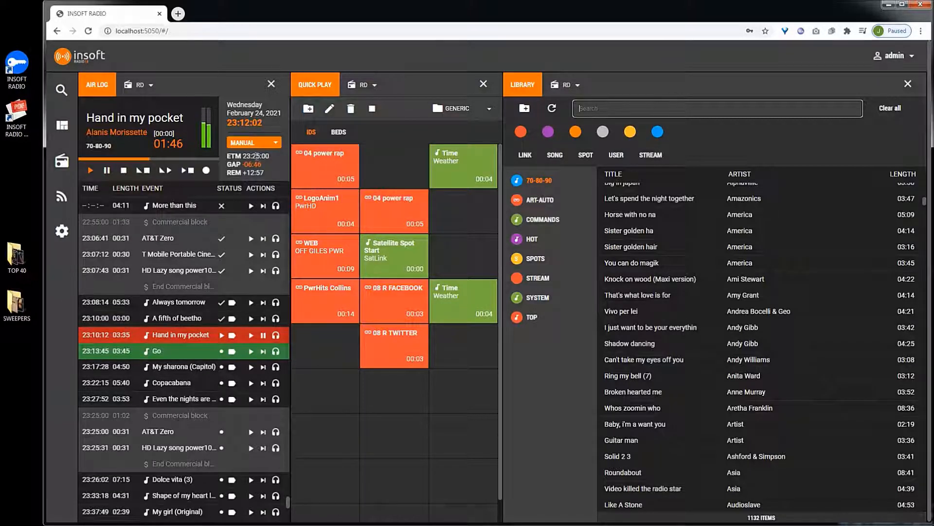
pyautogui.click(262, 148)
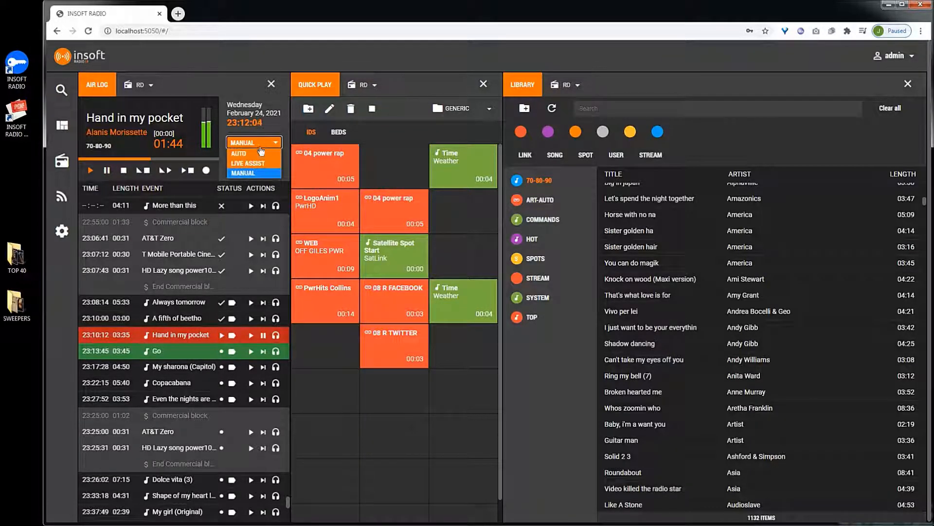
pyautogui.click(254, 153)
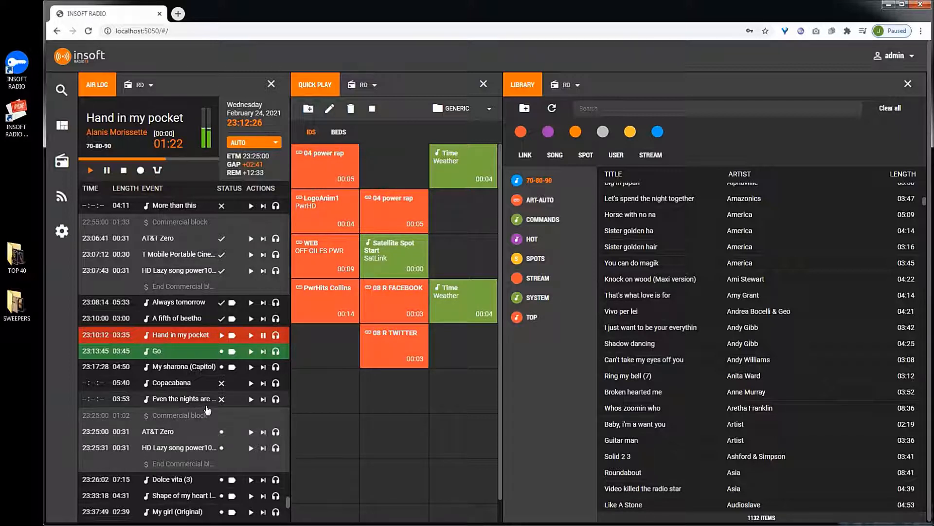
# - Return the playback mode to MANUAL and re-enable the Copacabana and Even the nights are... events
pyautogui.click(244, 142)
pyautogui.click(242, 171)
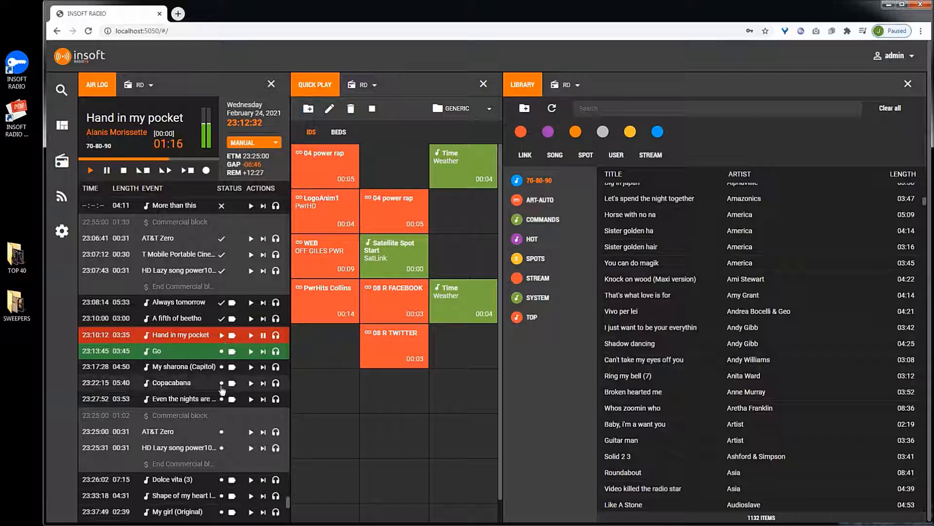
pyautogui.click(221, 382)
pyautogui.click(222, 398)
# - Make My sharona (Capitol) the next event, then play Copacabana immediately from the air log
pyautogui.click(263, 367)
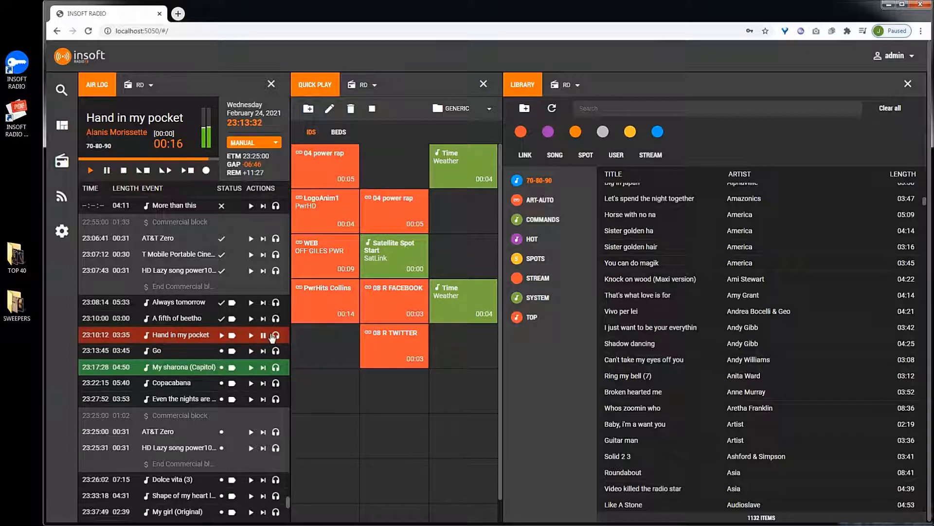
pyautogui.click(251, 383)
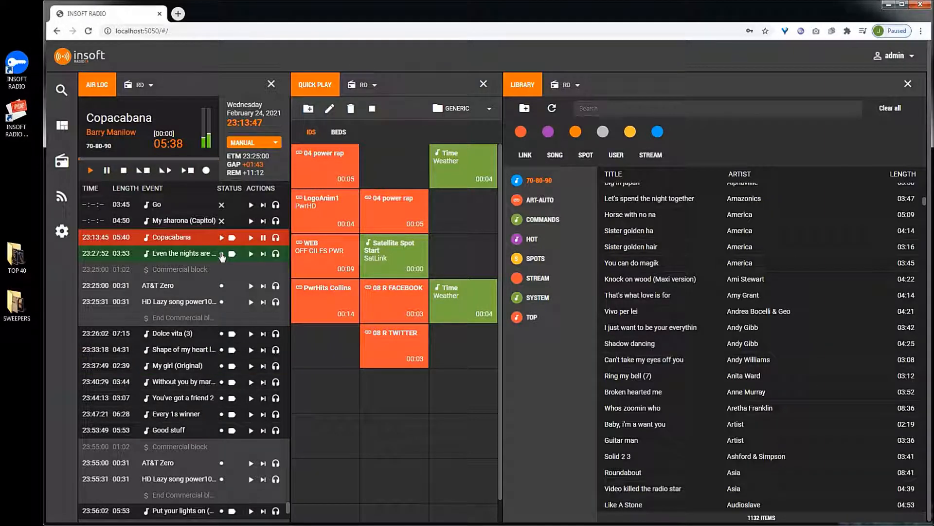
# - Preview the Hand in my pocket event in the cue channel
pyautogui.scroll(1, 235, 298)
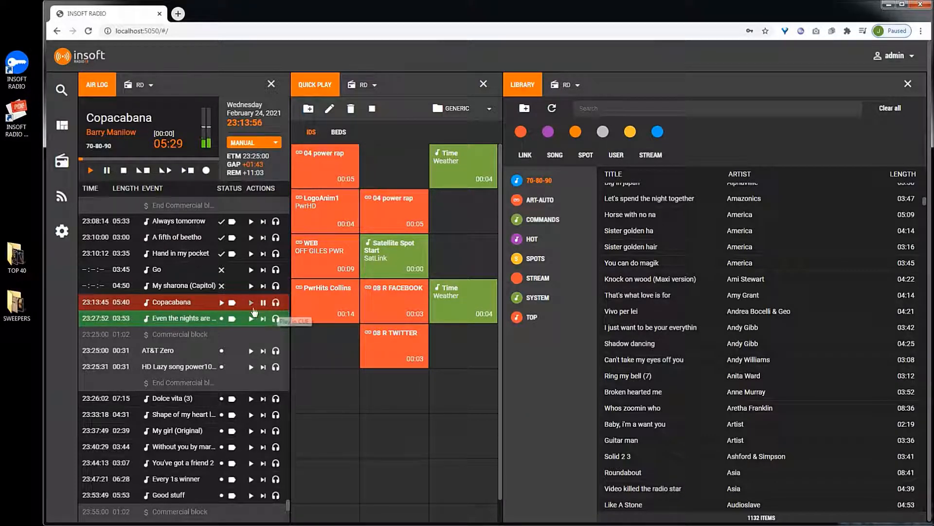
pyautogui.scroll(1, 261, 302)
pyautogui.scroll(3, 261, 302)
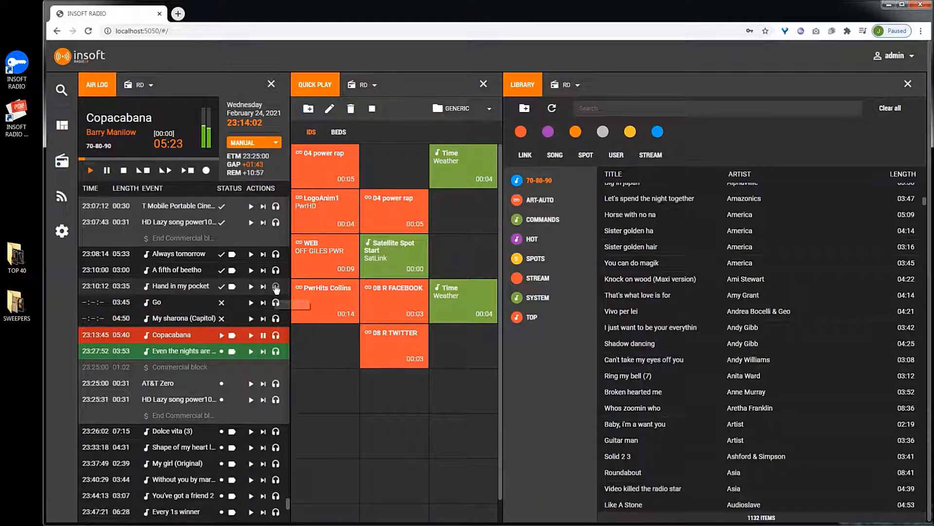
pyautogui.click(276, 287)
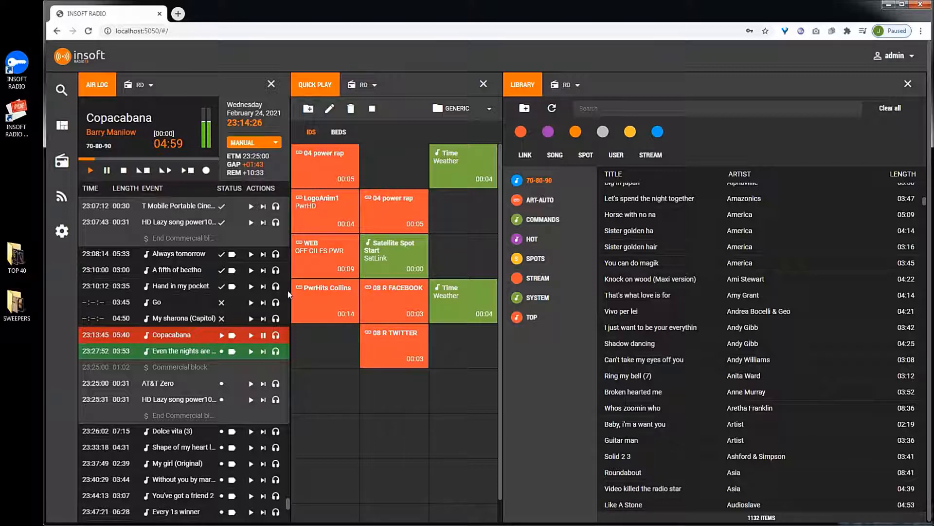
pyautogui.click(185, 32)
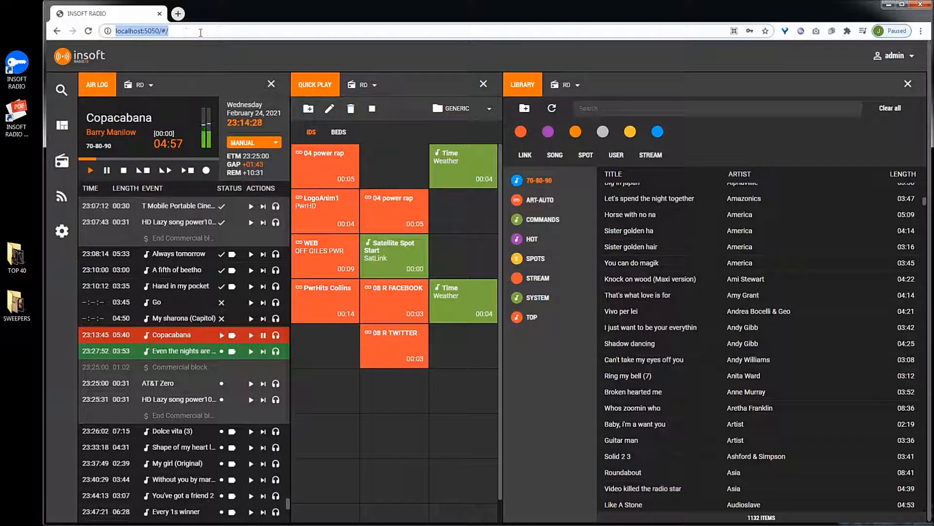
pyautogui.click(185, 32)
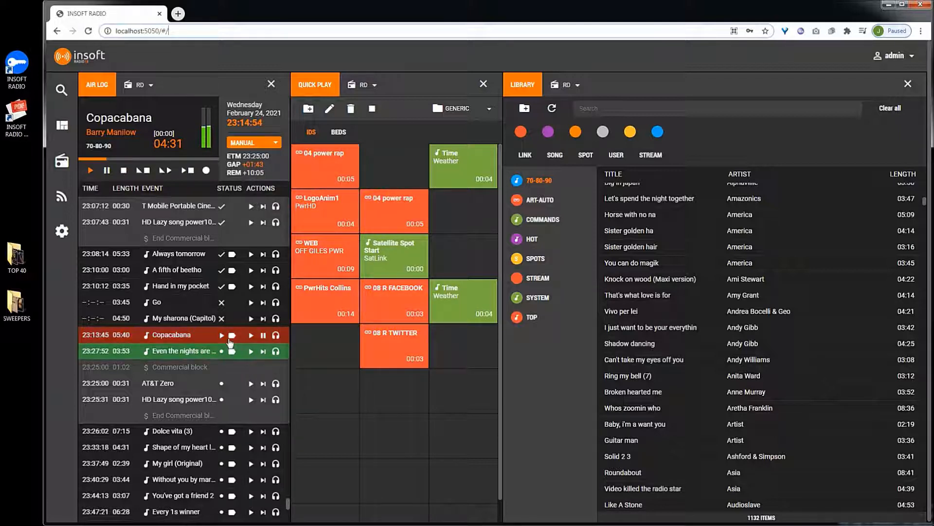
# - Pause and stop the player, then start Copacabana again from its air log row
pyautogui.click(107, 171)
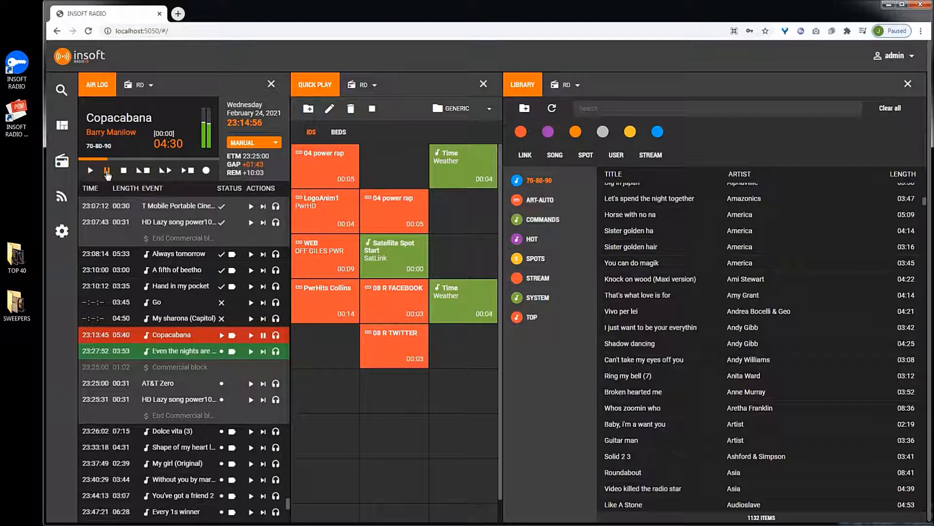
pyautogui.click(124, 171)
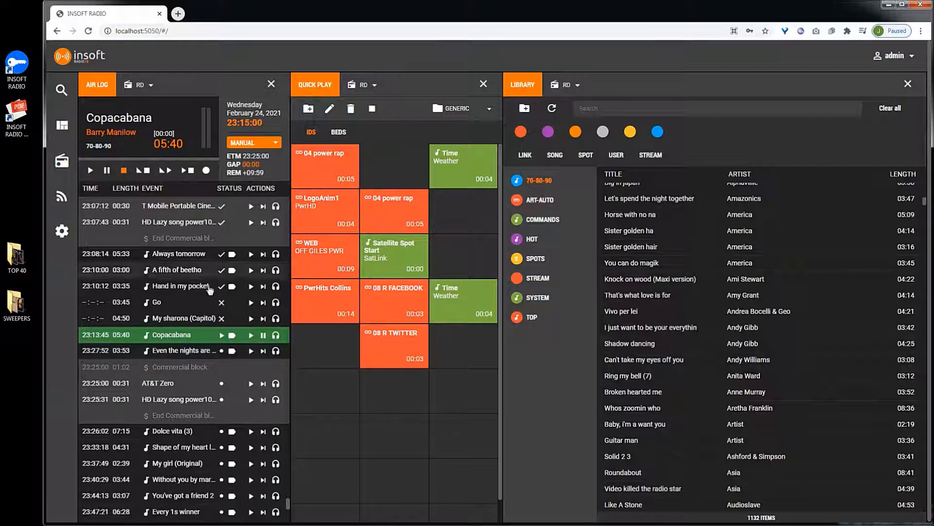
pyautogui.click(223, 336)
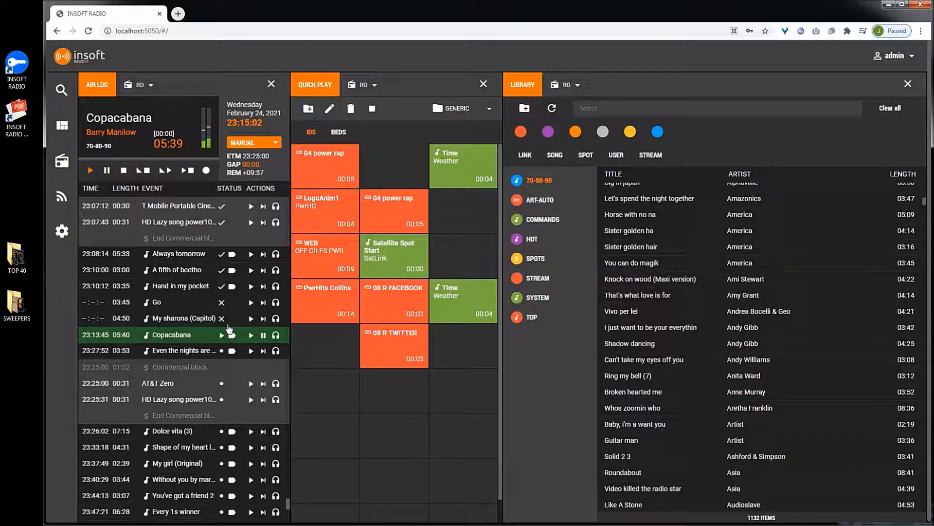
# - Apply Set Play & Stop to the Copacabana event
pyautogui.rightClick(188, 335)
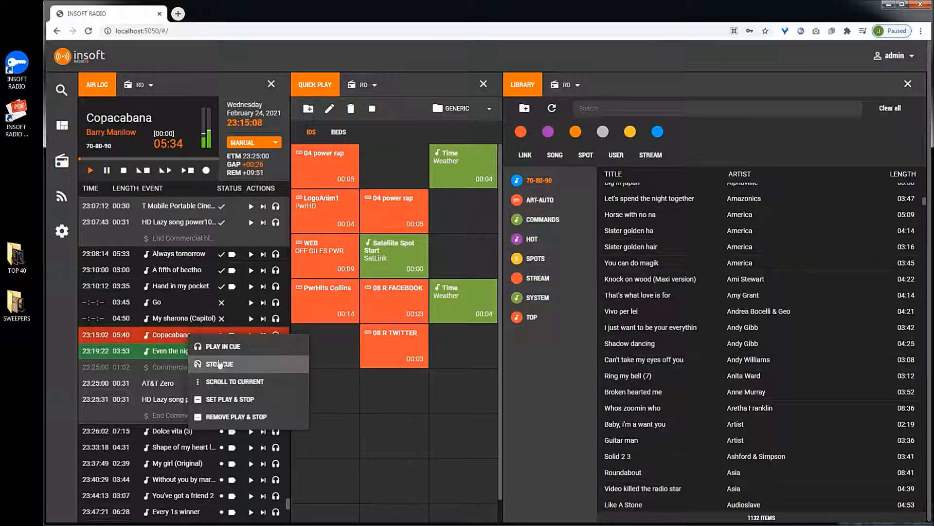
pyautogui.click(232, 405)
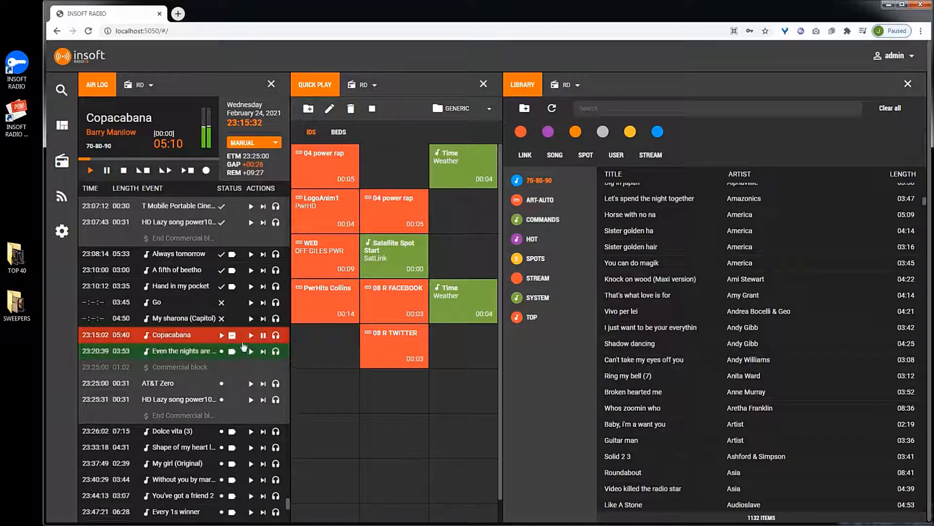
pyautogui.click(232, 336)
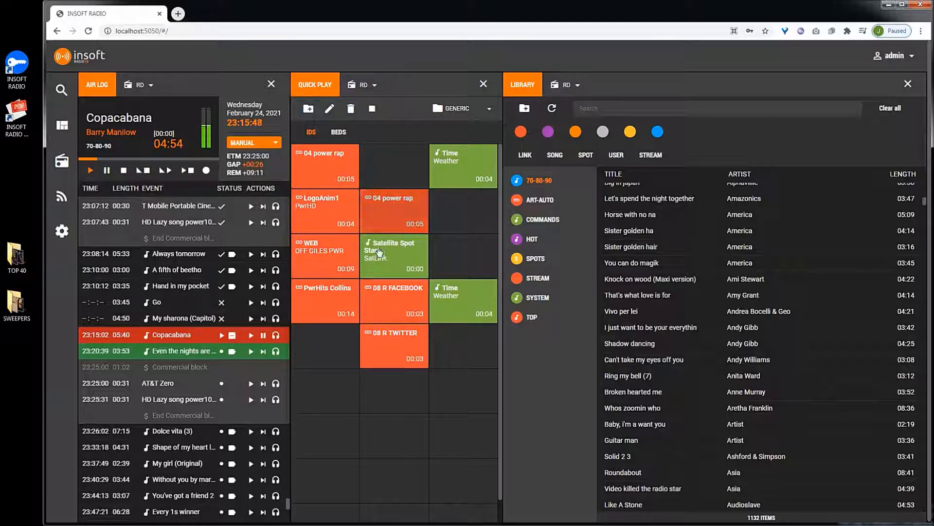
# - Switch the Quick Play keypad to Alex and back to GENERIC
pyautogui.click(457, 111)
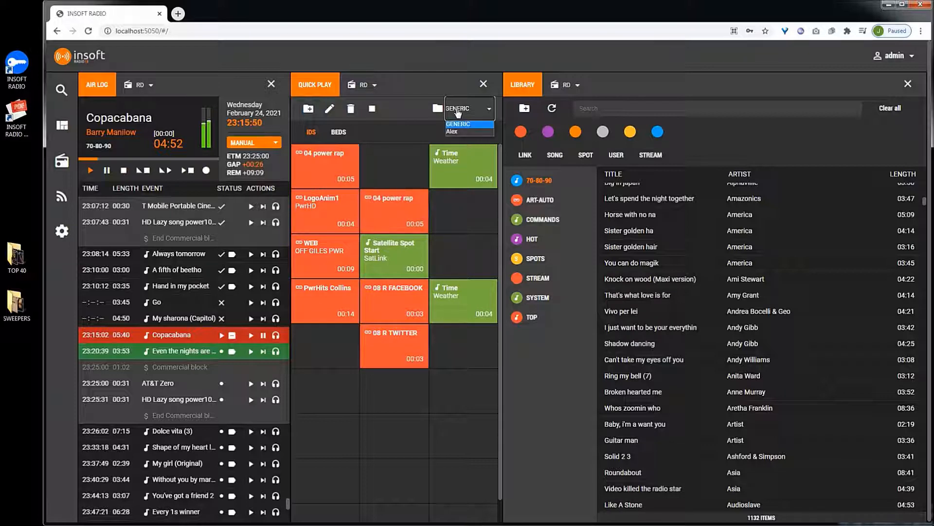
pyautogui.click(449, 132)
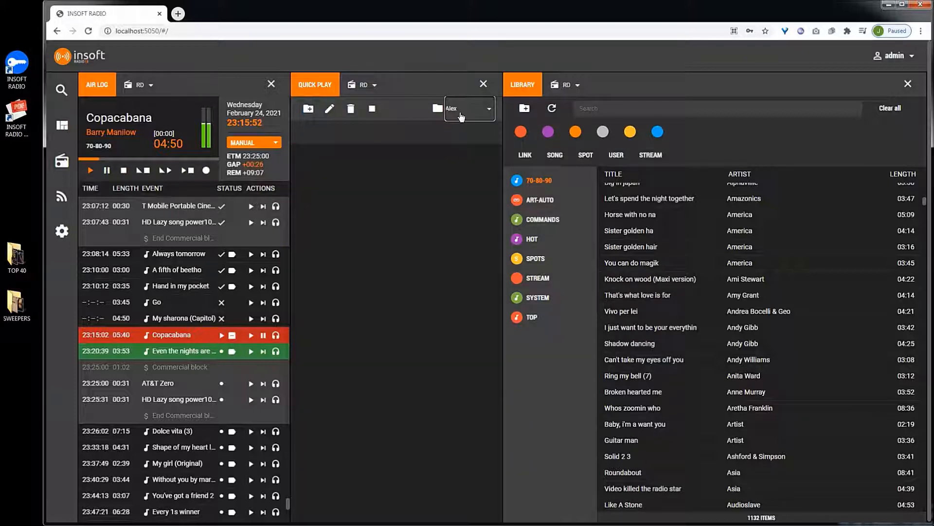
pyautogui.click(458, 110)
pyautogui.click(460, 126)
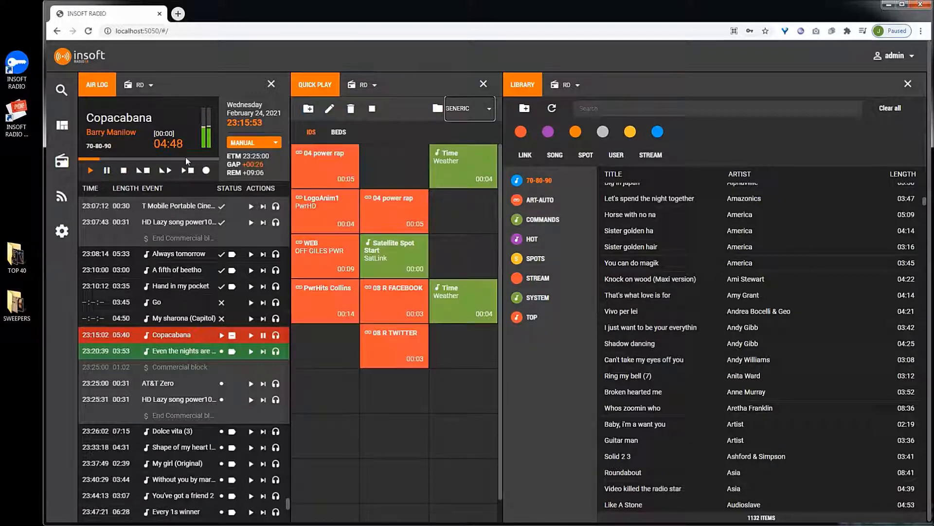
# - Browse the BEDS and IDS tabs and open the keypad's edit dialog, then cancel it
pyautogui.click(339, 134)
pyautogui.click(311, 134)
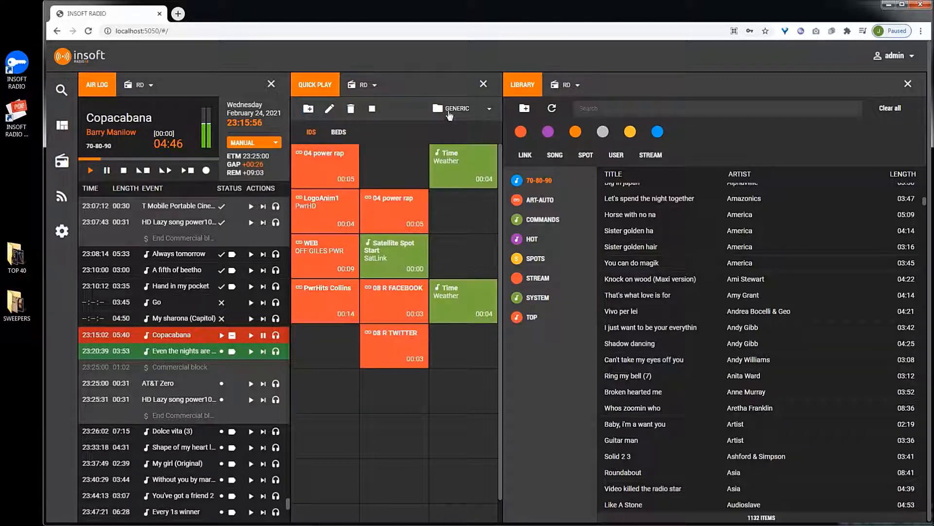
pyautogui.click(329, 109)
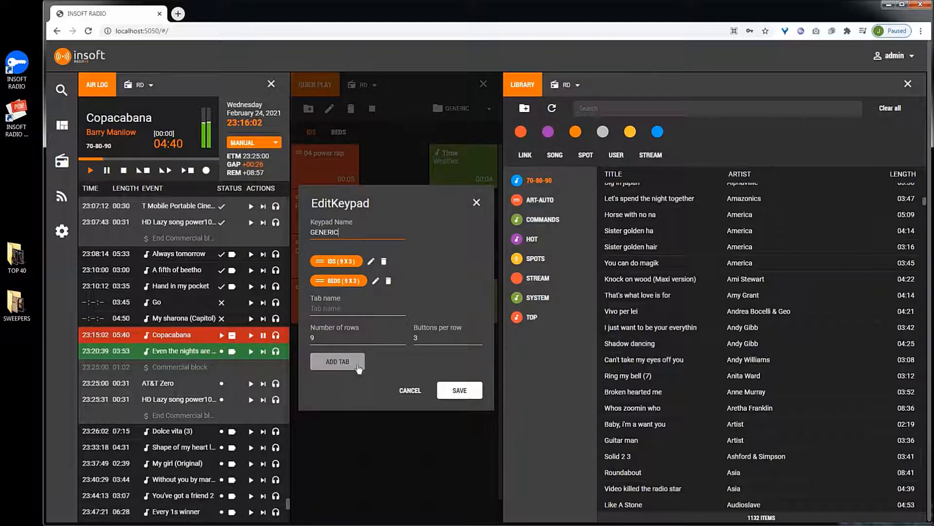
pyautogui.click(410, 391)
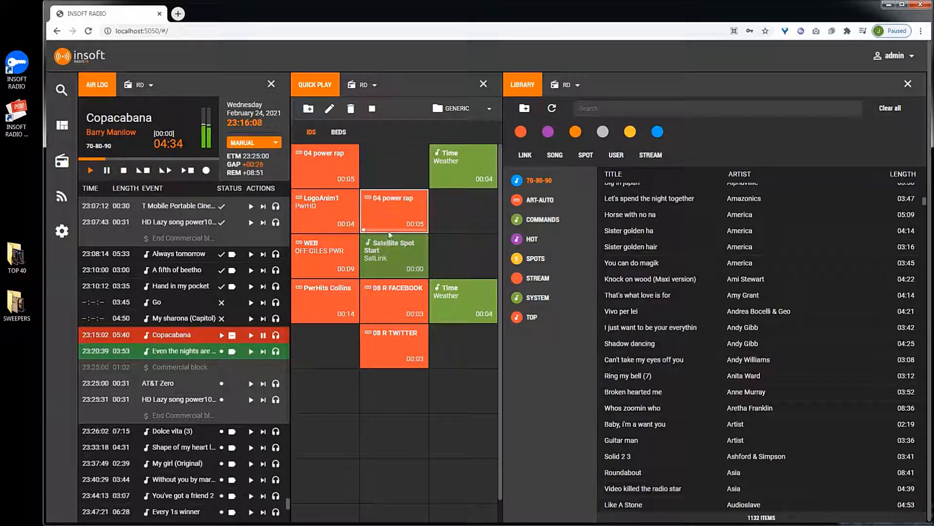
# - Play the 04 power rap jingle from the Quick Play keypad and dismiss its context menu
pyautogui.click(384, 214)
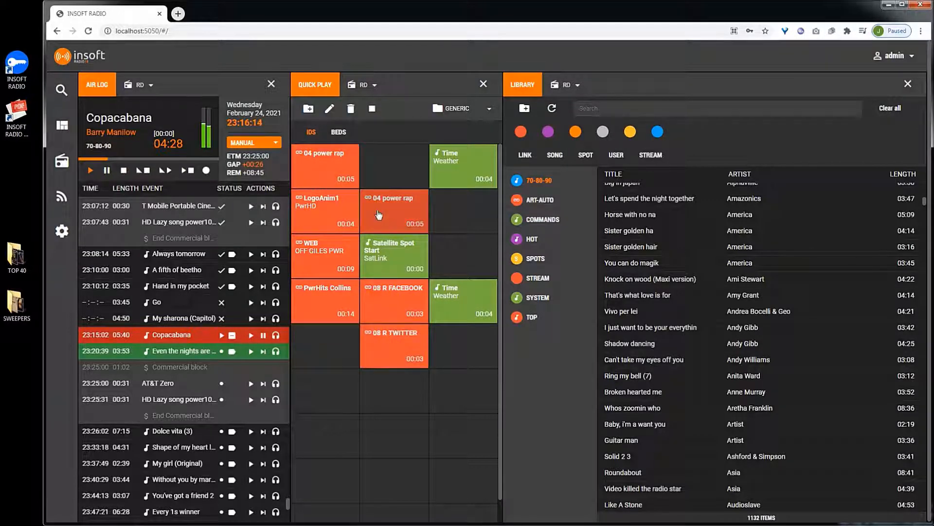
pyautogui.rightClick(407, 220)
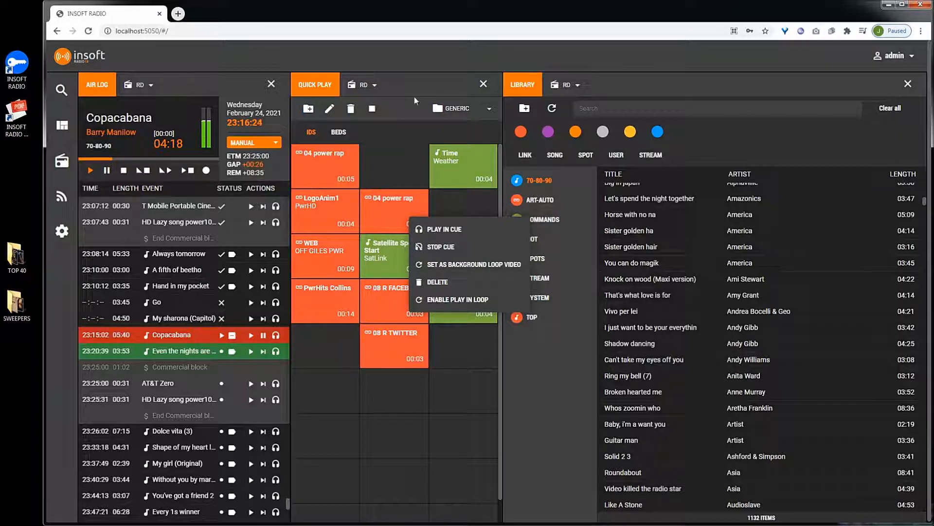
pyautogui.click(407, 79)
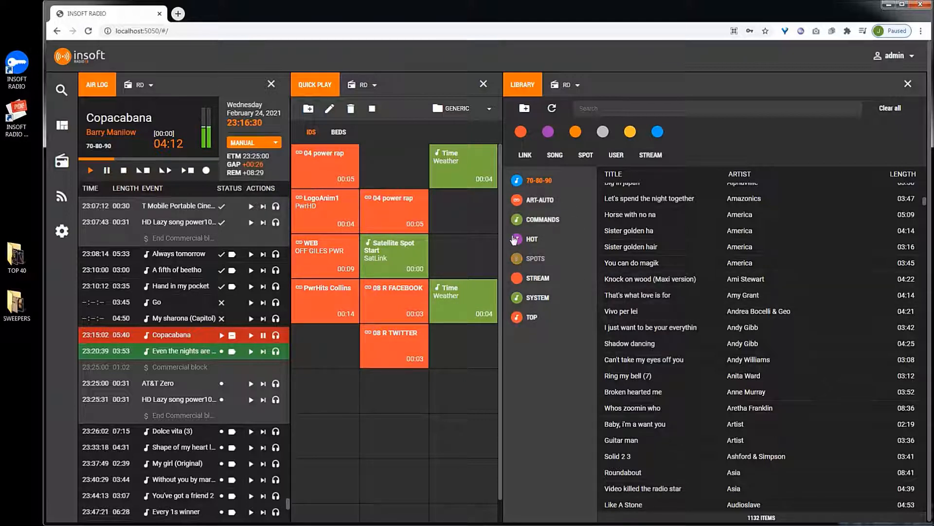
# - Open the BEDS tab and select the HOT category in the library
pyautogui.click(337, 132)
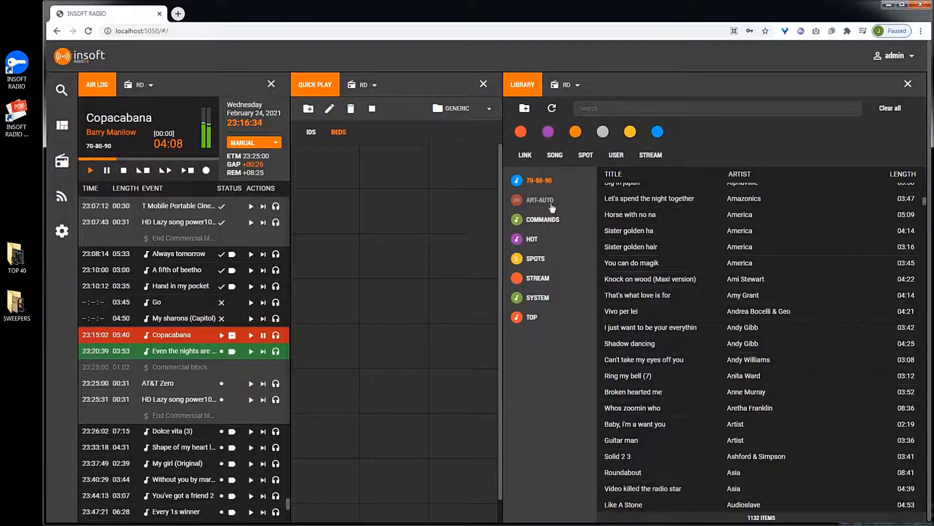
pyautogui.click(534, 241)
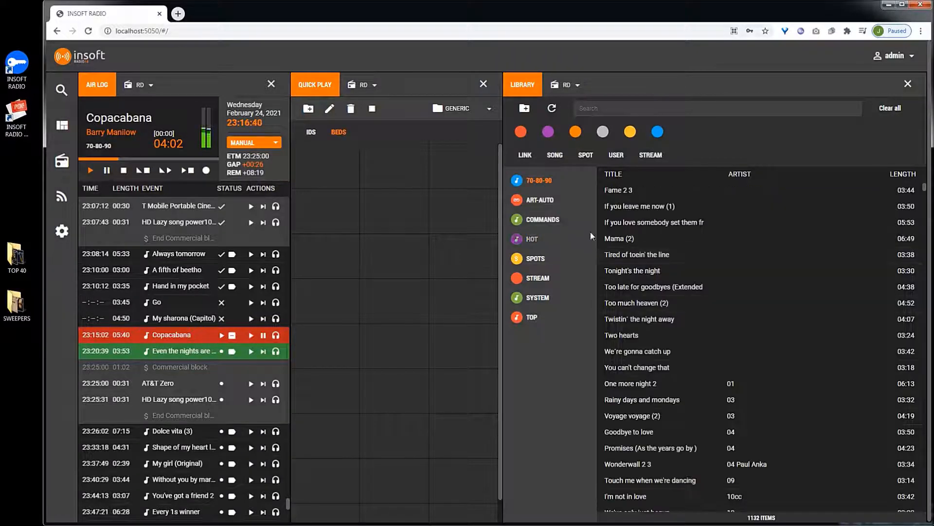
# - Add the song Walk like an egyptian from the library to the BEDS keypad
pyautogui.scroll(-16, 652, 343)
pyautogui.scroll(-3, 653, 350)
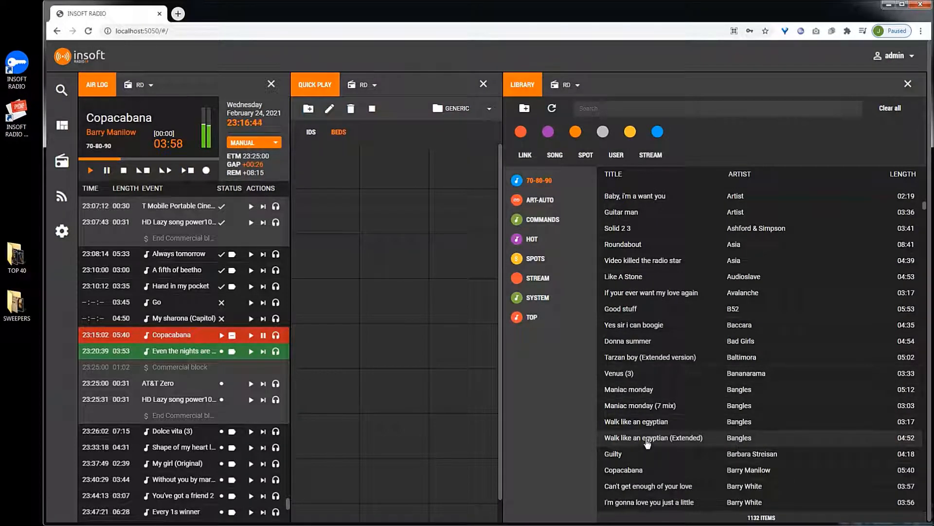
pyautogui.moveTo(647, 422); pyautogui.dragTo(354, 210)
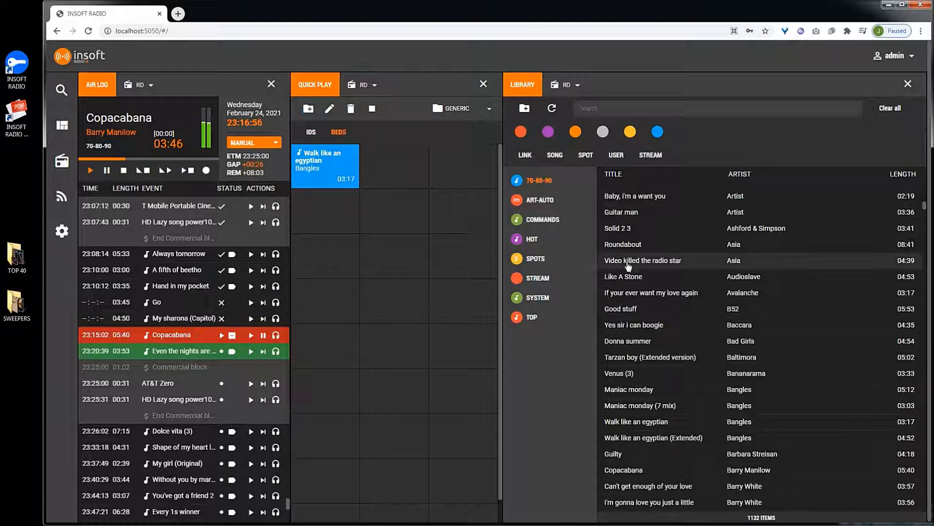
# - Add the Time command from the COMMANDS category to the BEDS keypad
pyautogui.click(552, 222)
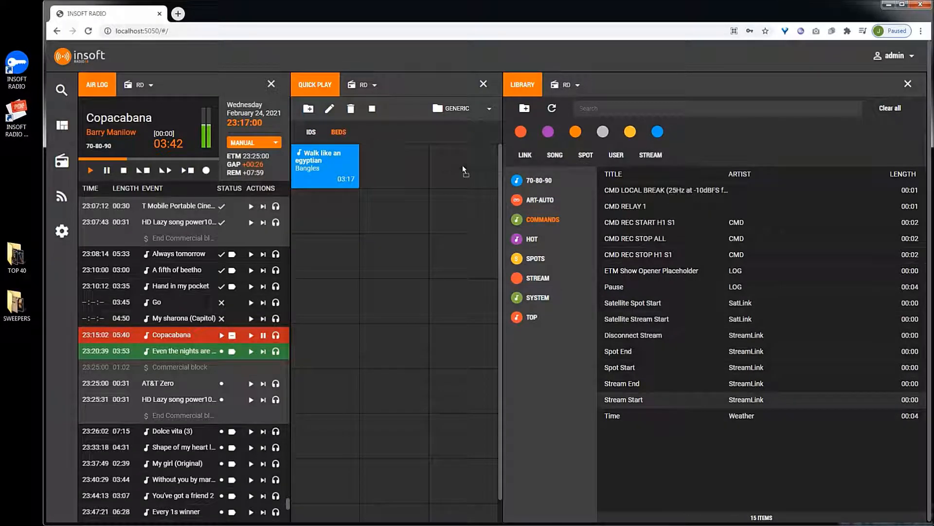
pyautogui.moveTo(463, 170); pyautogui.dragTo(465, 171)
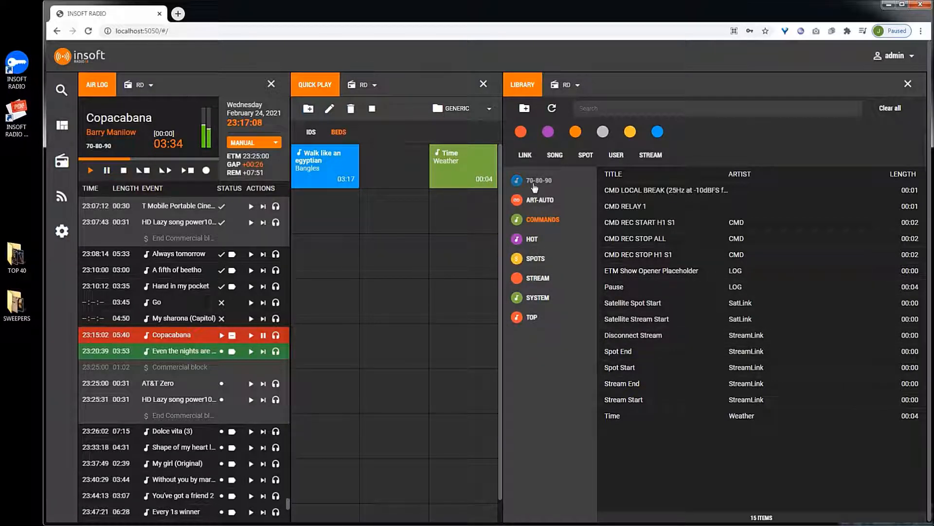
# - Switch the Quick Play keypad to the IDS tab and open the COMMANDS library category
pyautogui.click(312, 133)
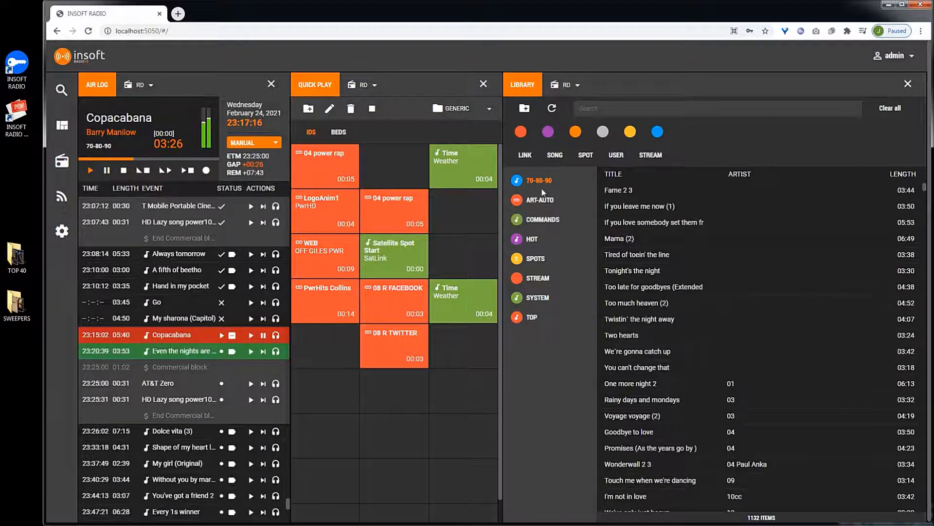
pyautogui.click(543, 222)
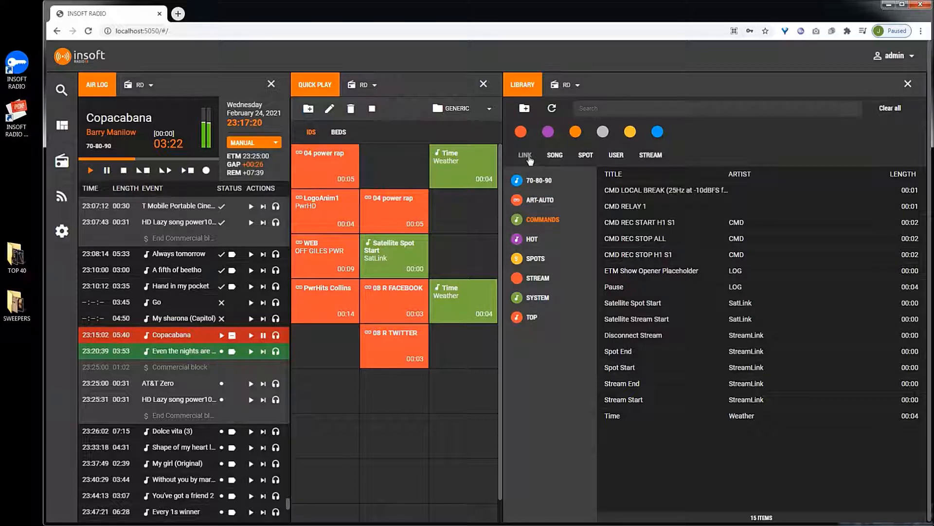
# - Filter the library categories by the LINK type and by the orange, yellow and blue colours, then remove the colour filter
pyautogui.click(523, 134)
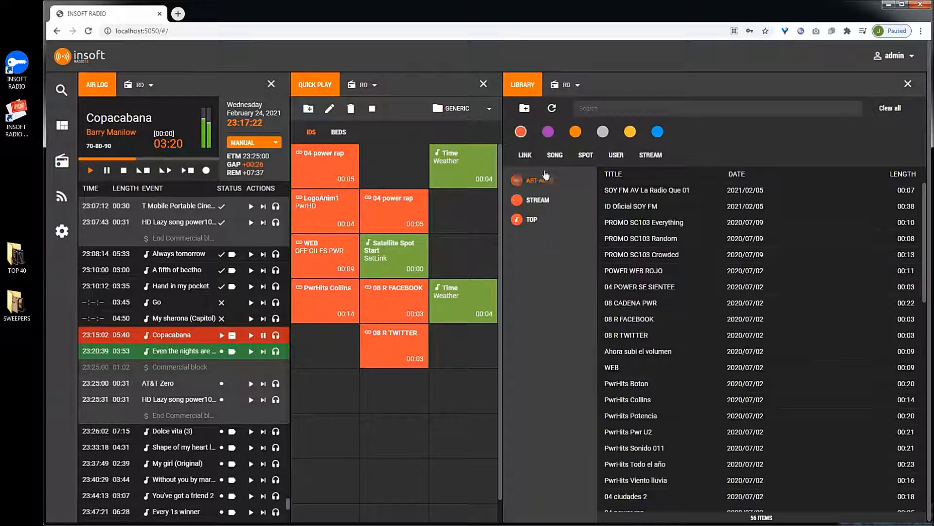
pyautogui.click(562, 142)
pyautogui.click(575, 138)
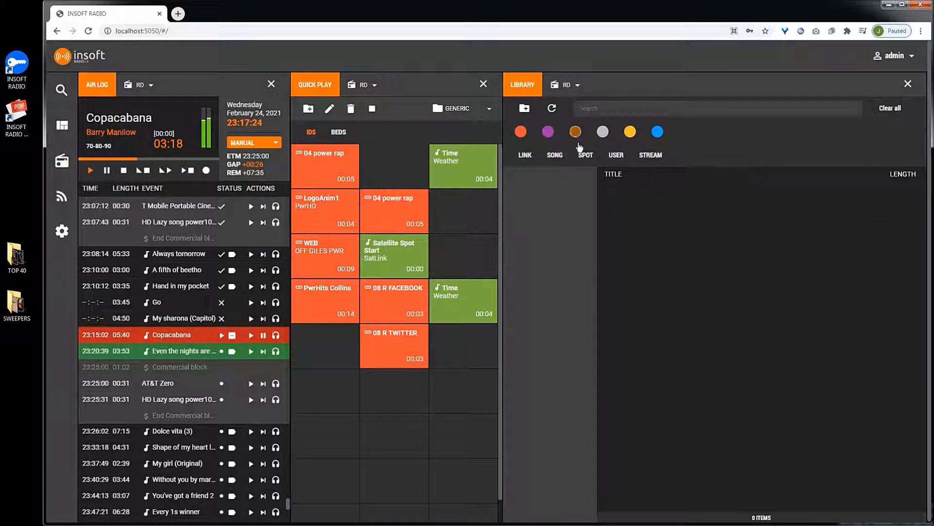
pyautogui.click(632, 138)
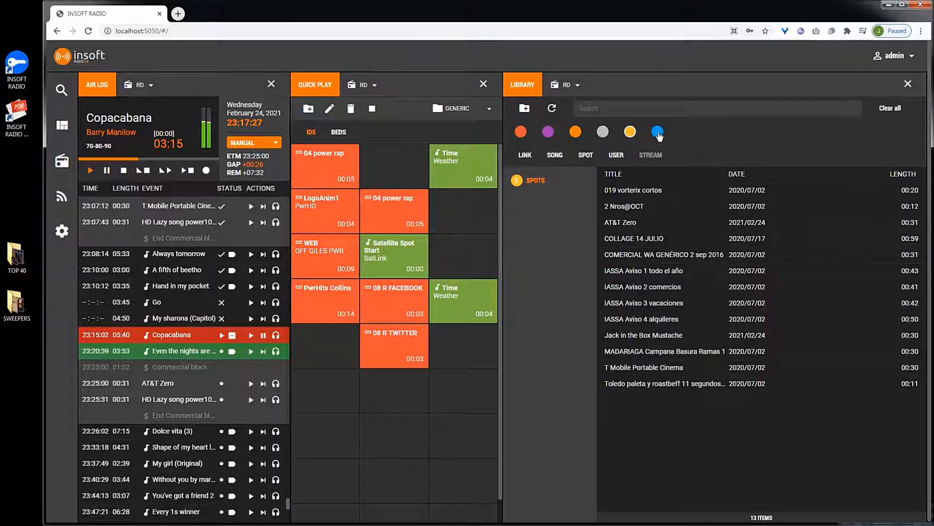
pyautogui.click(658, 133)
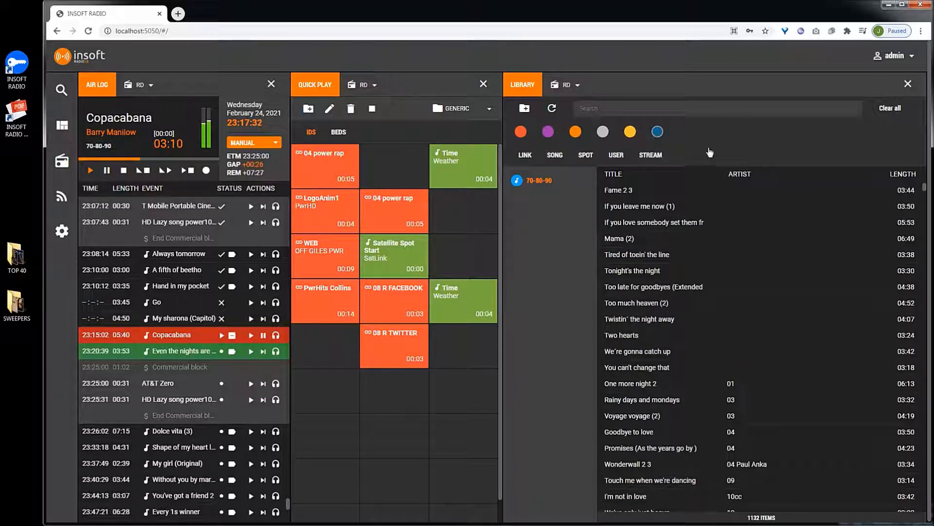
pyautogui.click(657, 132)
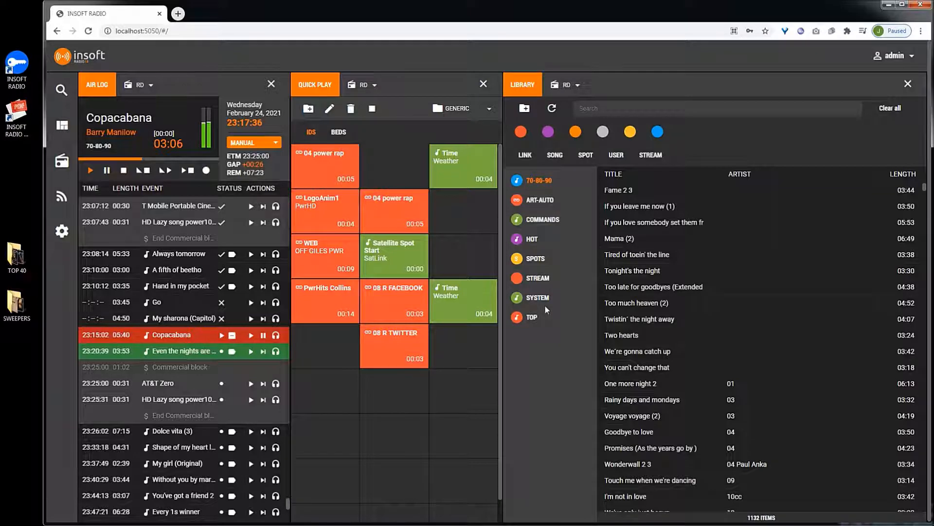
# - Filter the library categories by each type in turn, then clear all filters
pyautogui.click(526, 156)
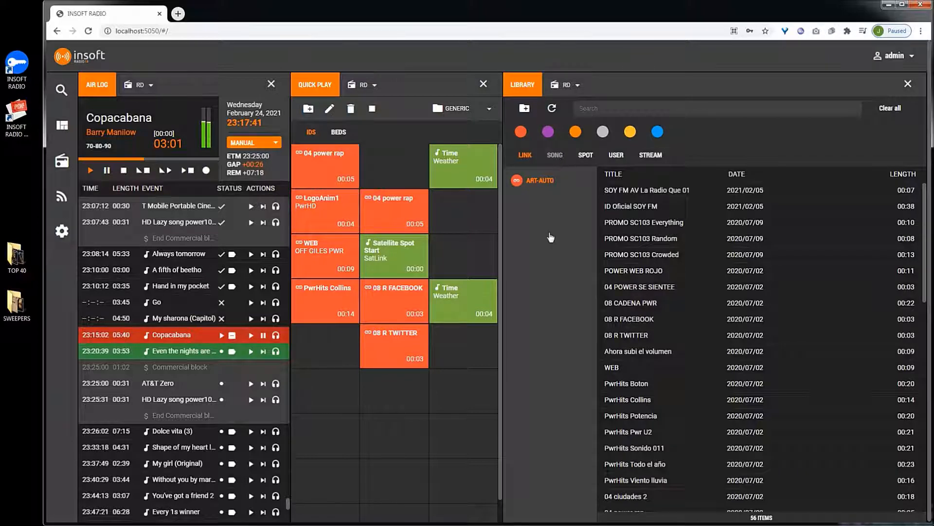
pyautogui.click(555, 155)
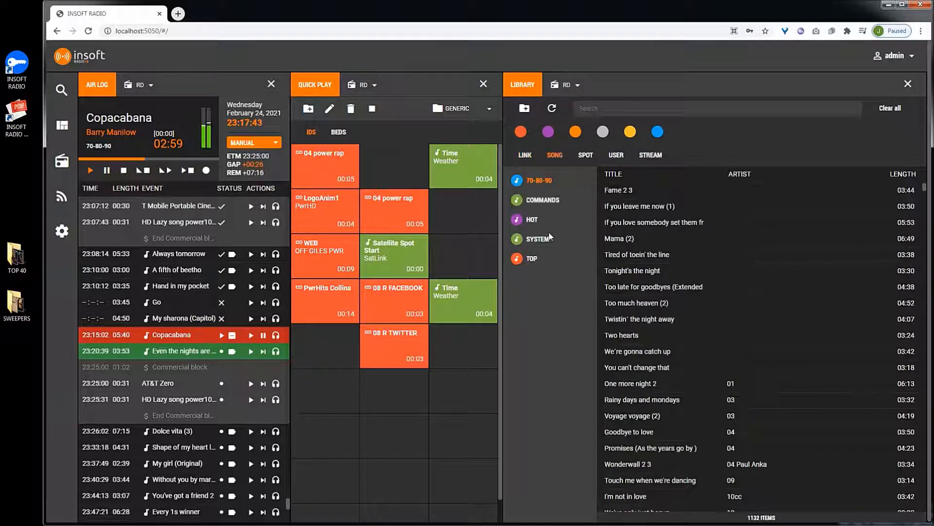
pyautogui.click(585, 154)
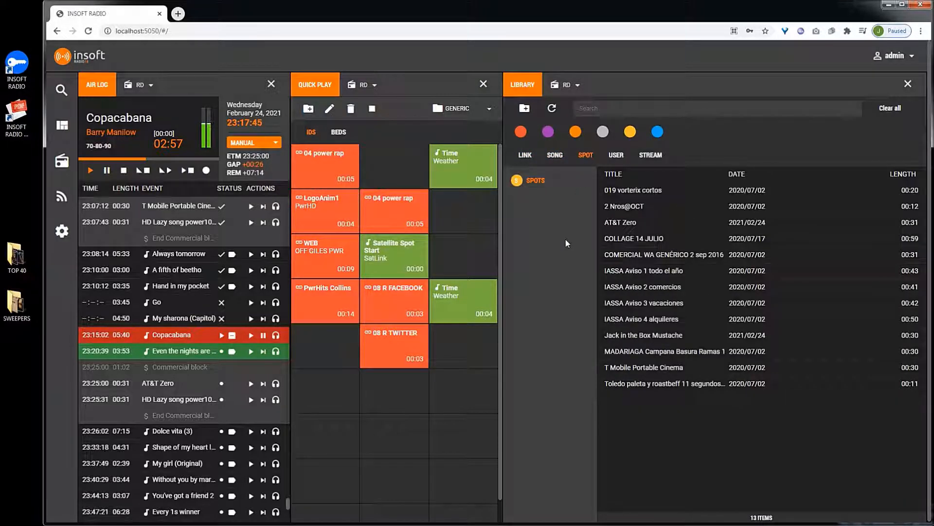
pyautogui.click(615, 155)
pyautogui.click(651, 155)
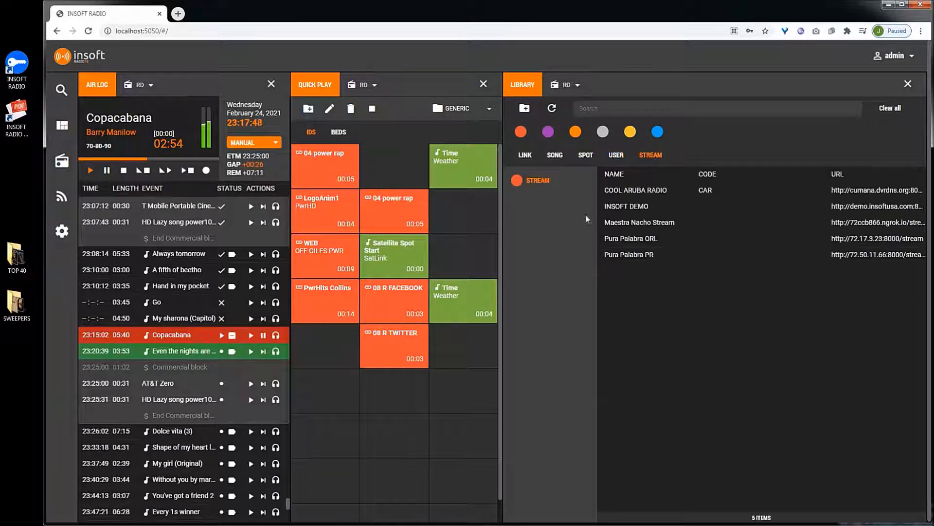
pyautogui.click(525, 155)
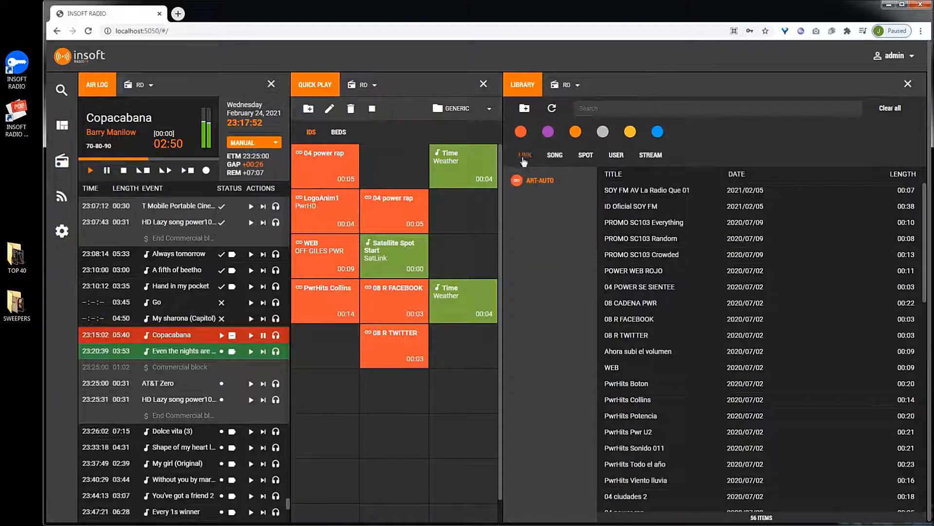
pyautogui.click(887, 111)
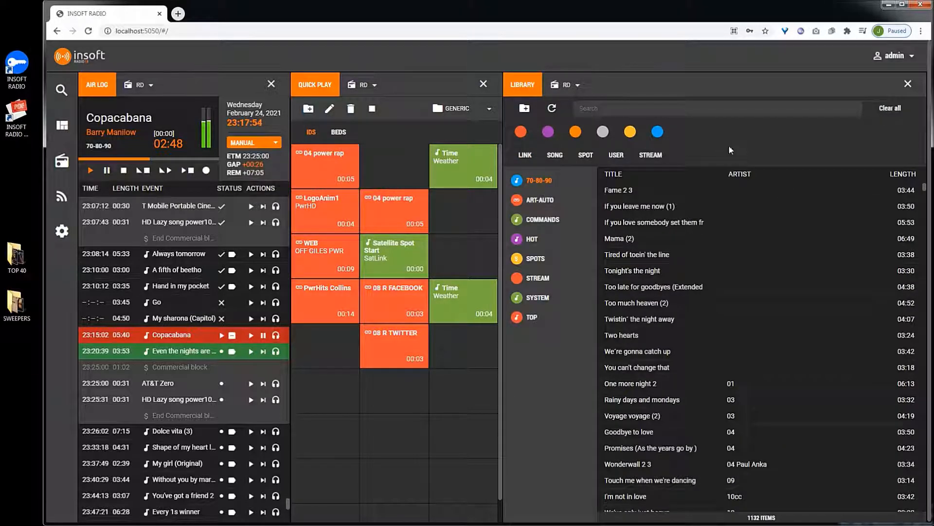
# - Search the library for love
pyautogui.click(621, 110)
pyautogui.press('Down')
pyautogui.press('Return')
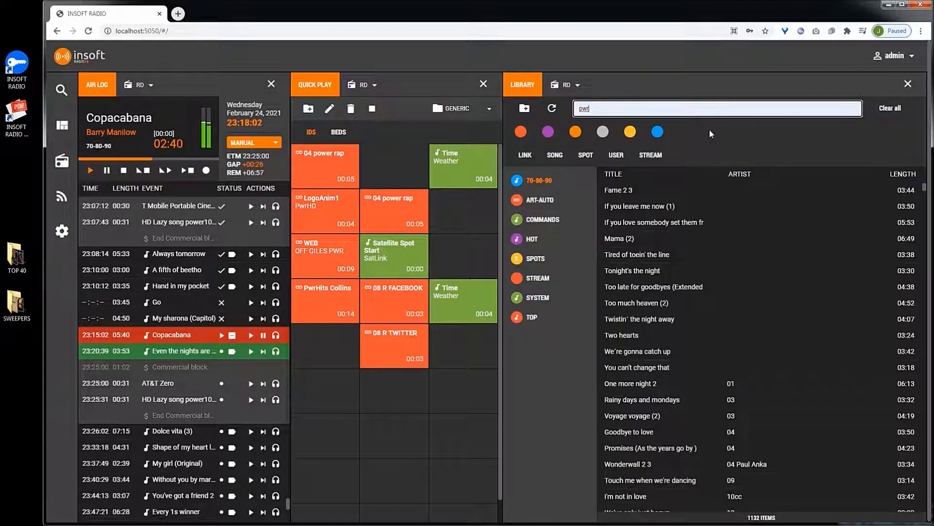
pyautogui.press('BackSpace')
pyautogui.press('BackSpace')
pyautogui.press('BackSpace')
pyautogui.write('love')
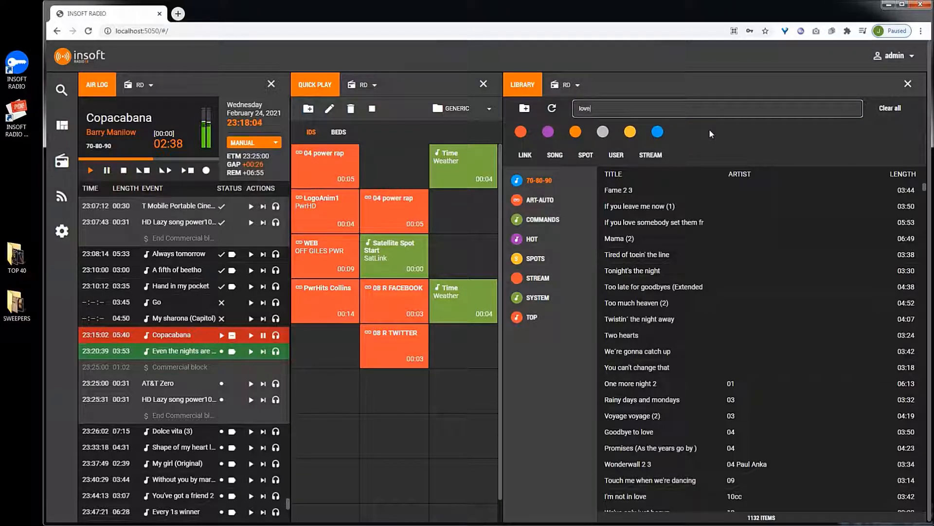
# - Insert Don't fall in love with a dreame from the search results into the air log after Copacabana
pyautogui.scroll(-1, 665, 363)
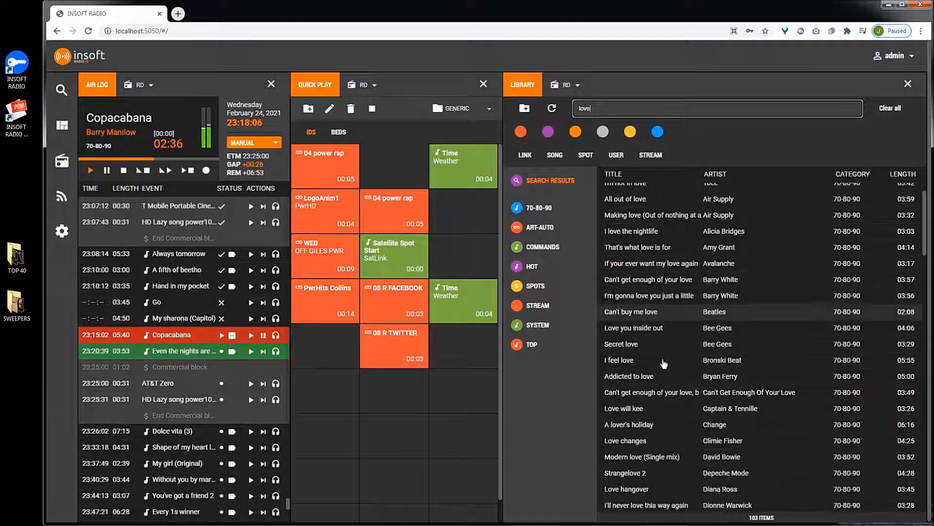
pyautogui.scroll(-4, 664, 363)
pyautogui.scroll(-3, 663, 363)
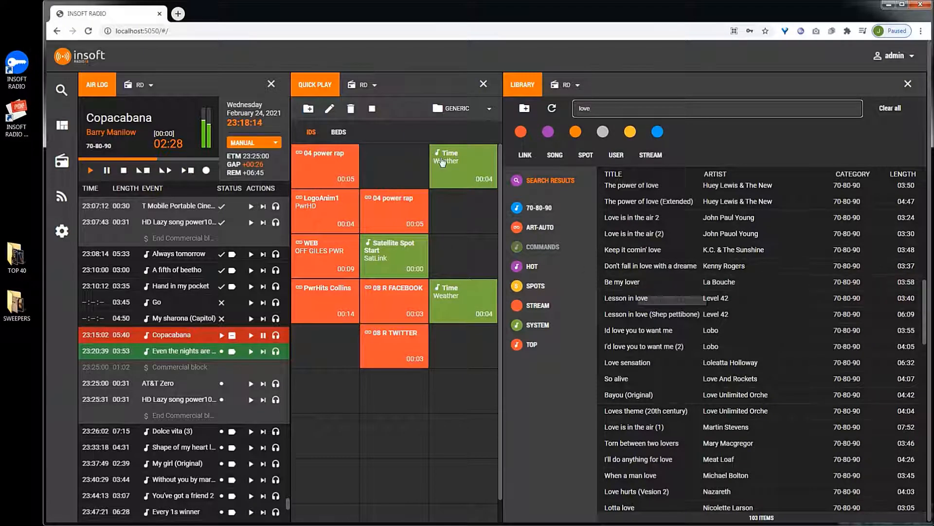
pyautogui.moveTo(662, 272); pyautogui.dragTo(152, 365)
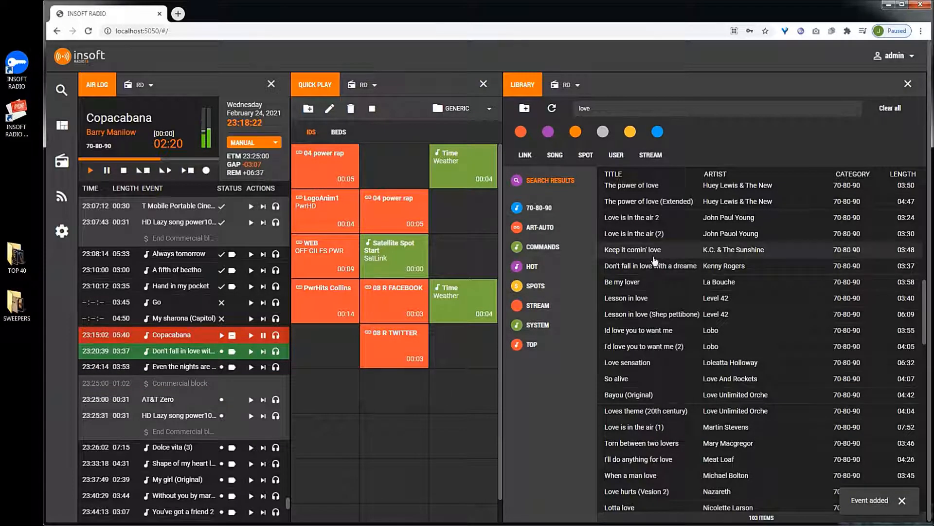
# - Select Lesson in love (Shep pettibone), I'd love you to want me (2) and Bayou (Original) in the search results
pyautogui.click(642, 315)
pyautogui.keyDown('ctrl'); pyautogui.click(644, 346); pyautogui.keyUp('ctrl')
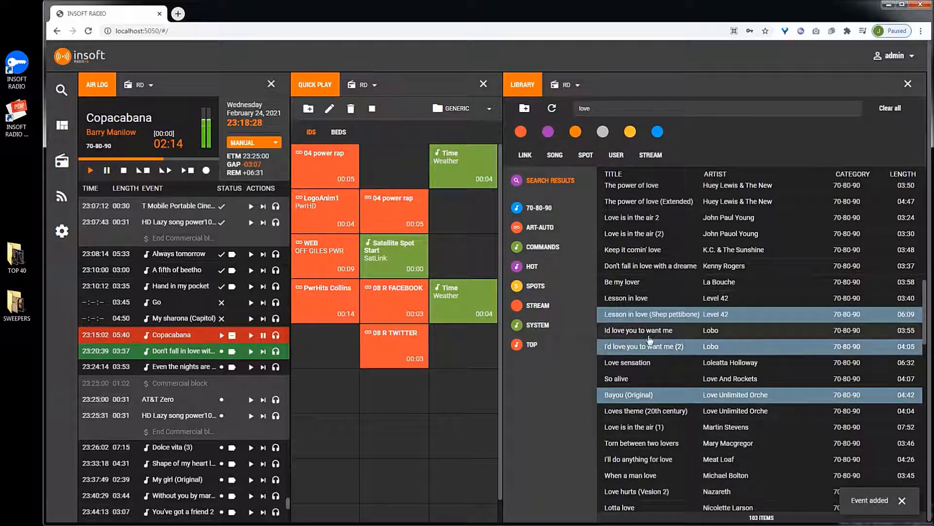
pyautogui.keyDown('ctrl'); pyautogui.click(679, 396); pyautogui.keyUp('ctrl')
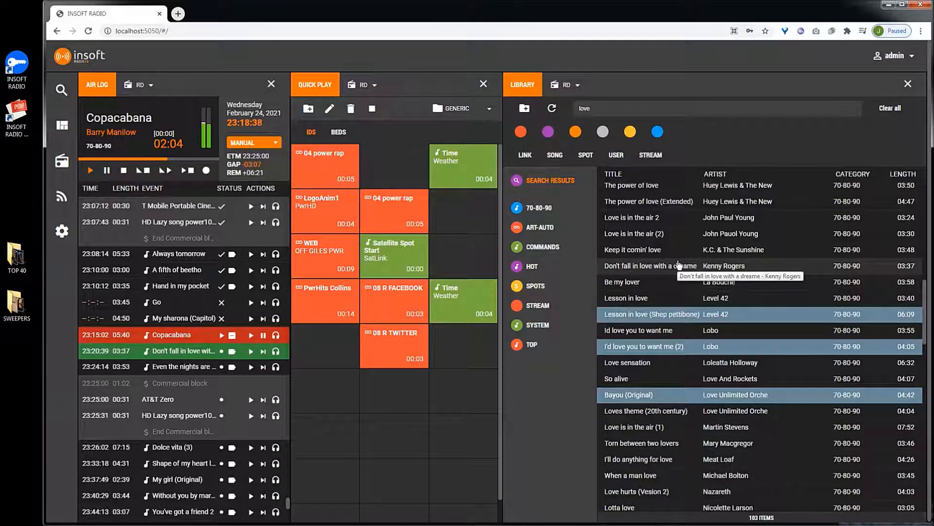
pyautogui.click(669, 252)
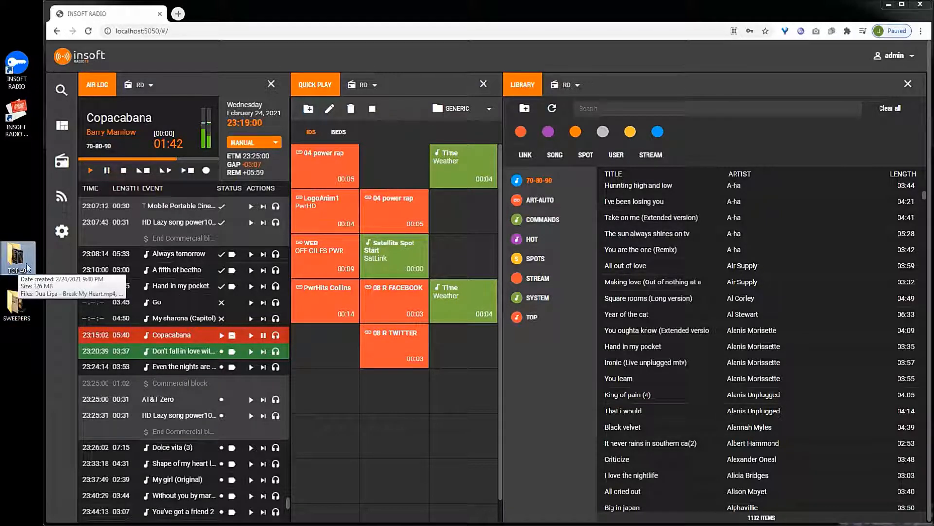
# - Create a new Song-type library category named TOP 40
pyautogui.click(525, 109)
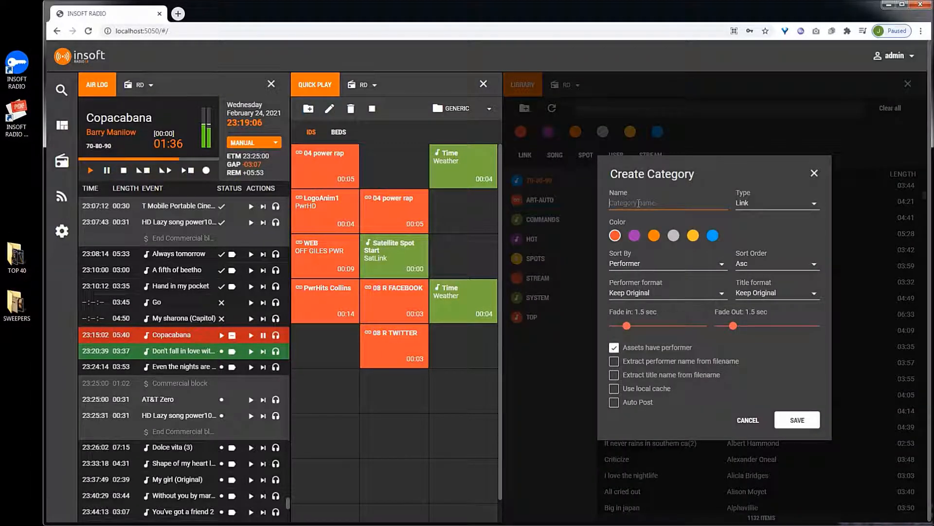
pyautogui.write('TOP 40')
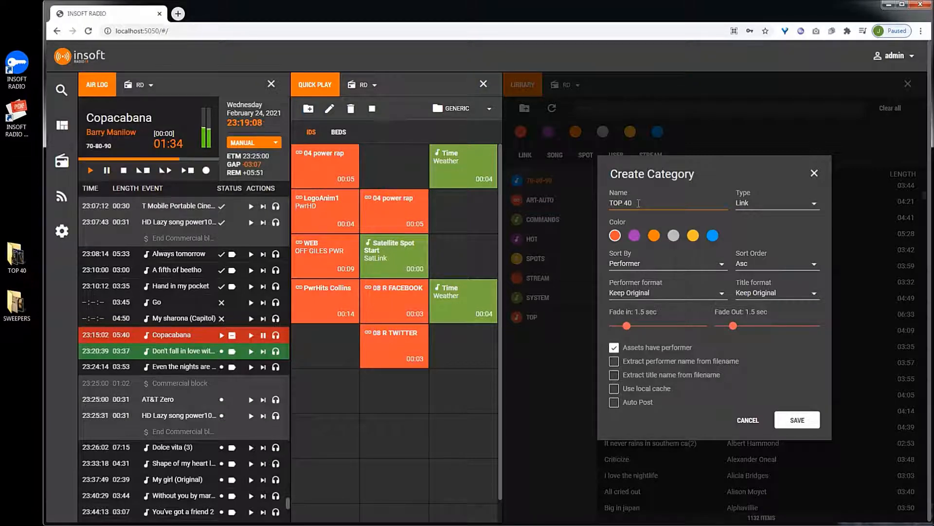
pyautogui.click(764, 205)
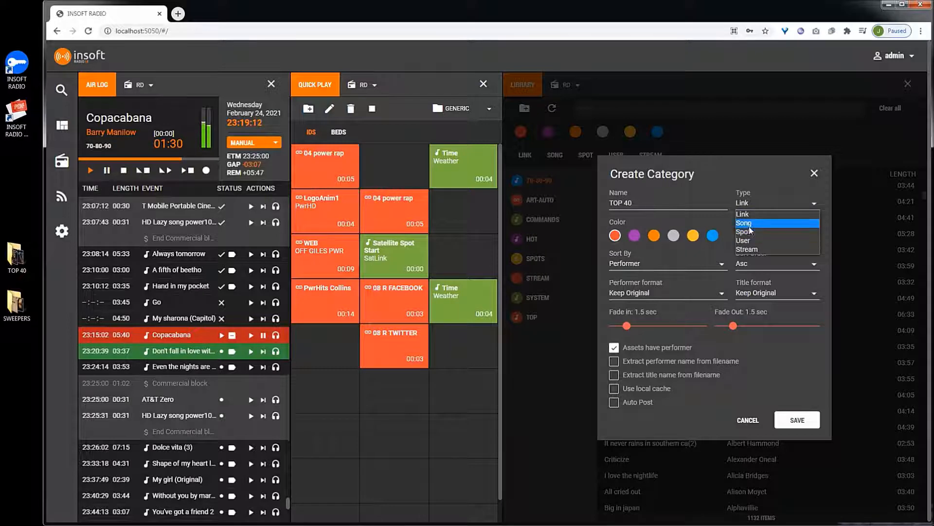
pyautogui.click(749, 223)
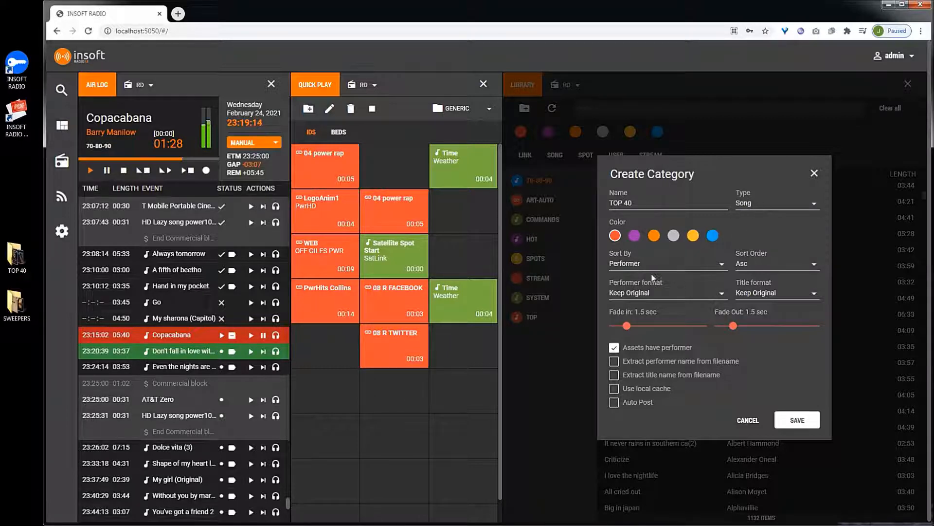
pyautogui.click(640, 266)
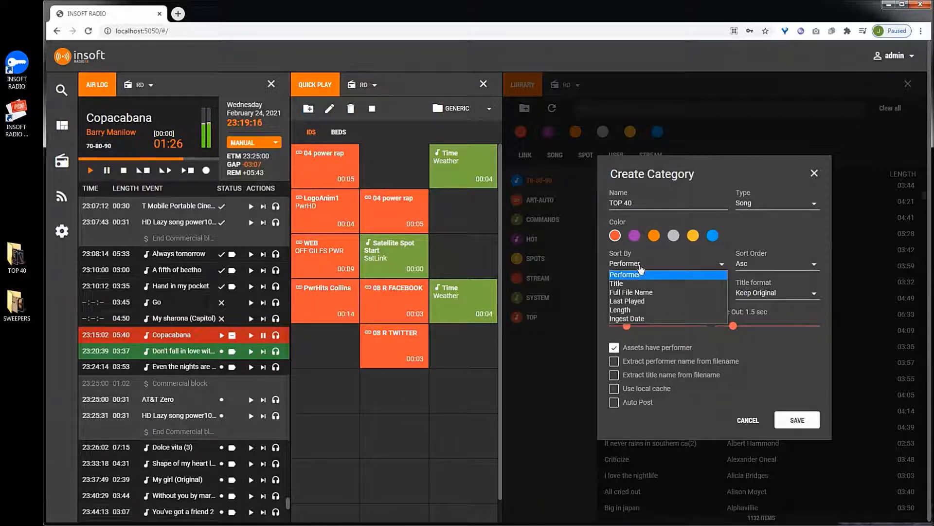
pyautogui.click(640, 267)
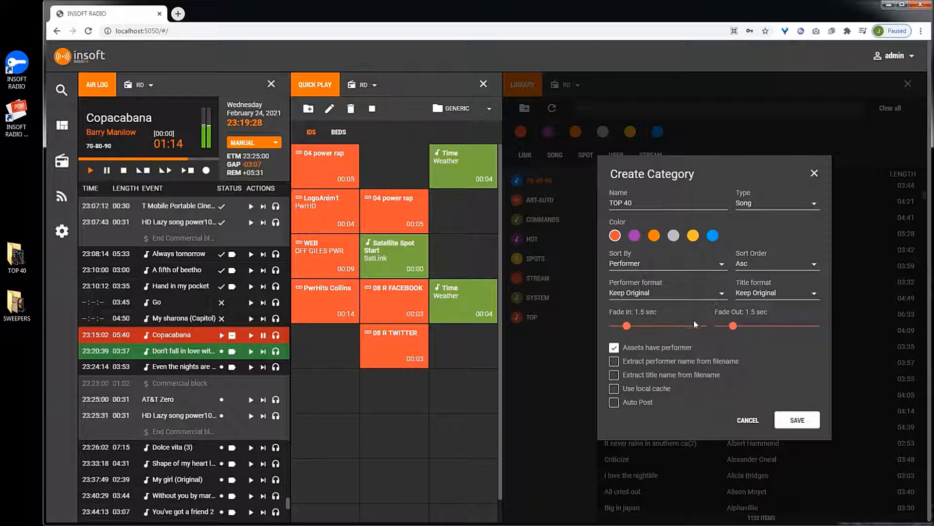
pyautogui.moveTo(735, 324); pyautogui.dragTo(736, 329)
pyautogui.click(794, 420)
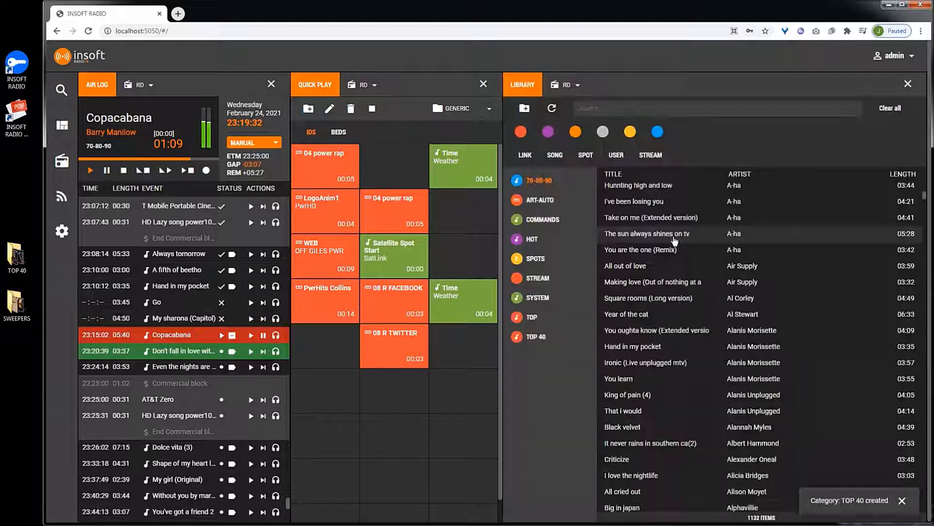
# - Open the TOP 40 category and change its colour to purple
pyautogui.click(539, 338)
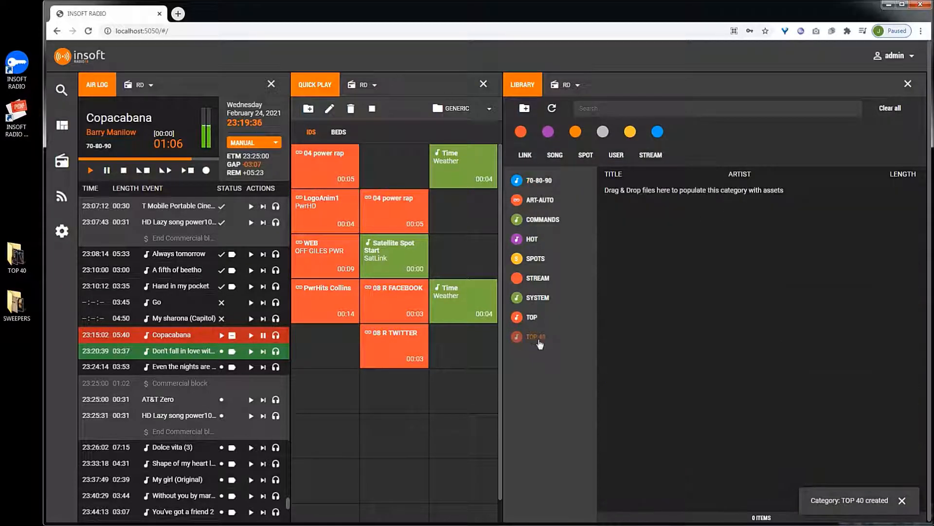
pyautogui.rightClick(532, 340)
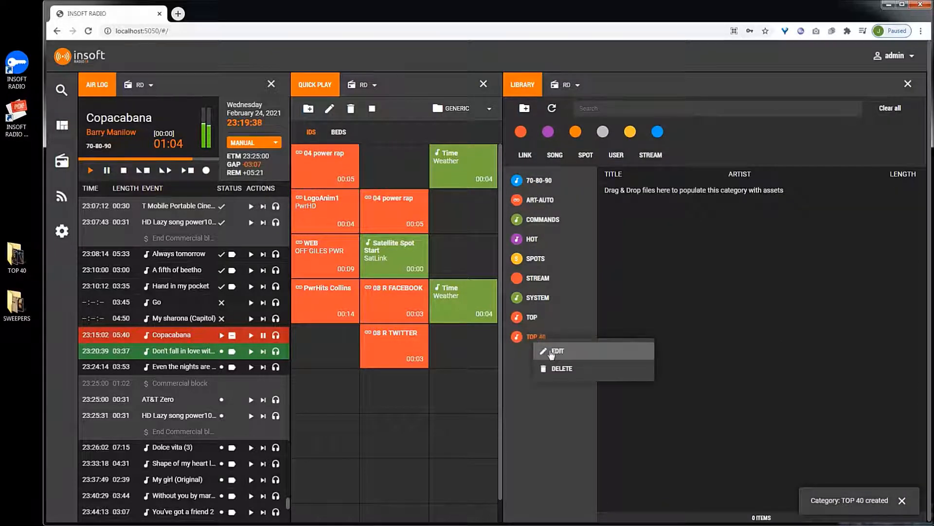
pyautogui.click(550, 350)
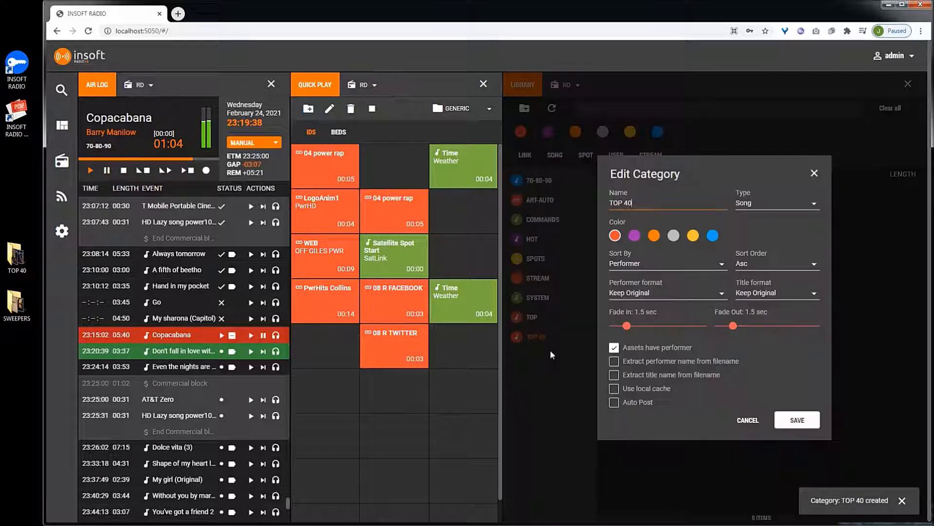
pyautogui.click(635, 236)
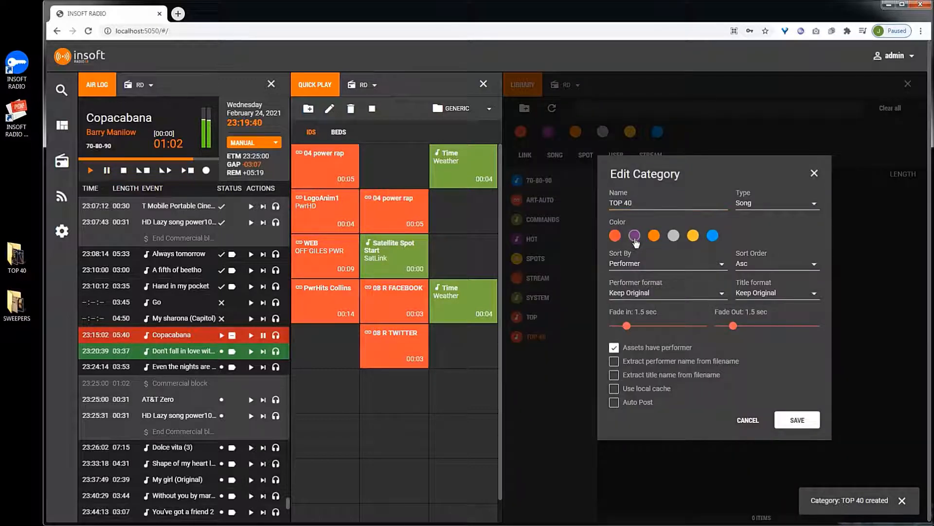
pyautogui.click(797, 421)
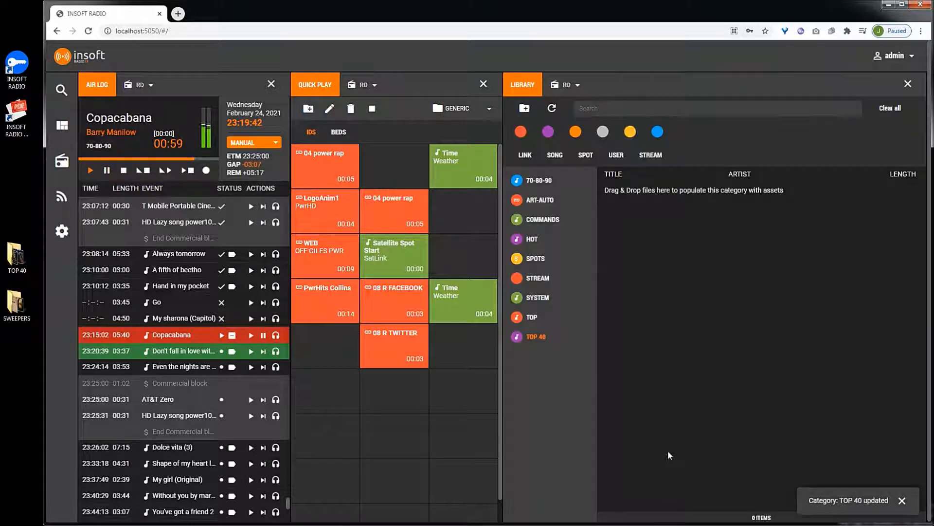
# - Upload the Tears for Fears and U2 video files from the desktop TOP 40 folder into the TOP 40 category
pyautogui.doubleClick(22, 257)
pyautogui.click(246, 146)
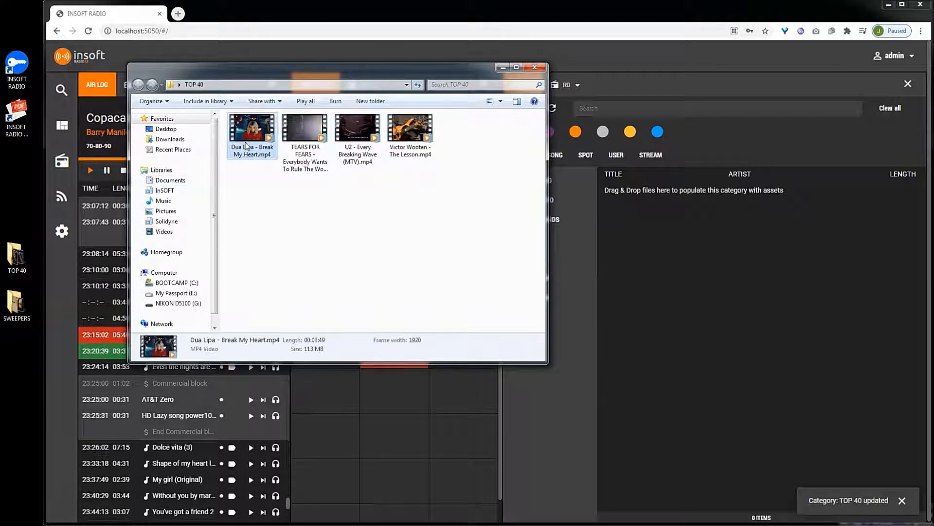
pyautogui.click(302, 138)
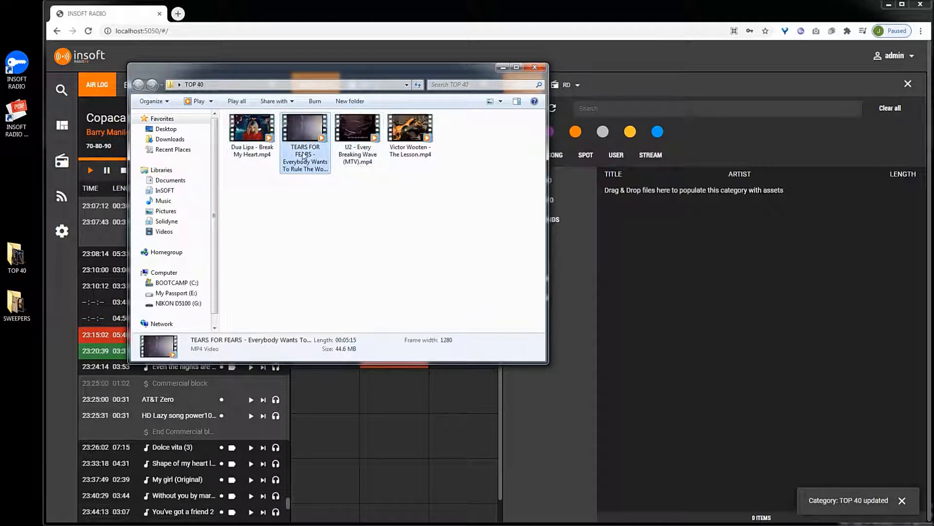
pyautogui.keyDown('ctrl'); pyautogui.click(364, 155); pyautogui.keyUp('ctrl')
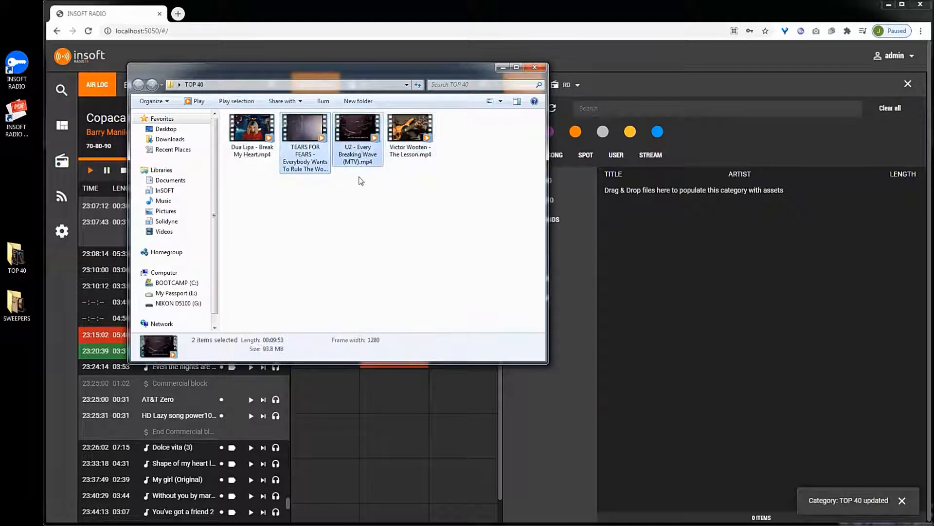
pyautogui.moveTo(359, 131); pyautogui.dragTo(682, 262)
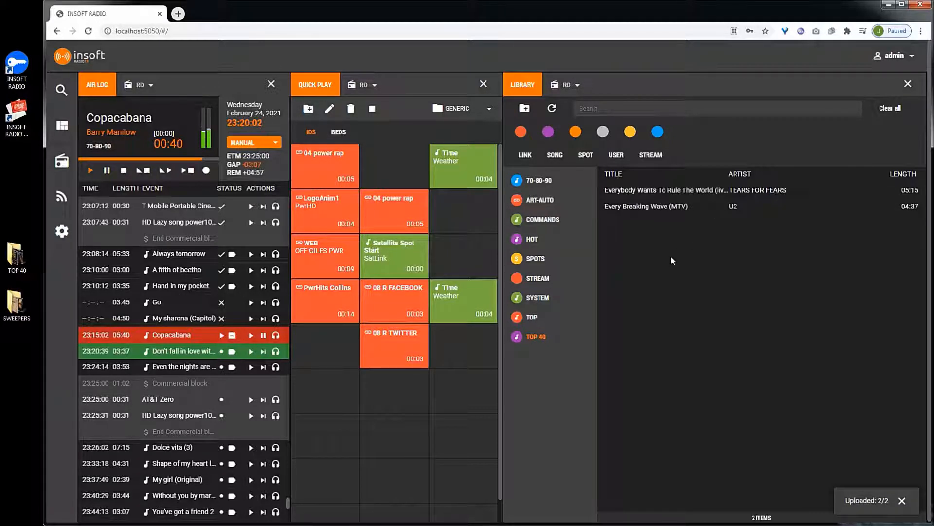
# - Preview Every Breaking Wave (MTV) in the cue, then stop the cue preview
pyautogui.click(671, 206)
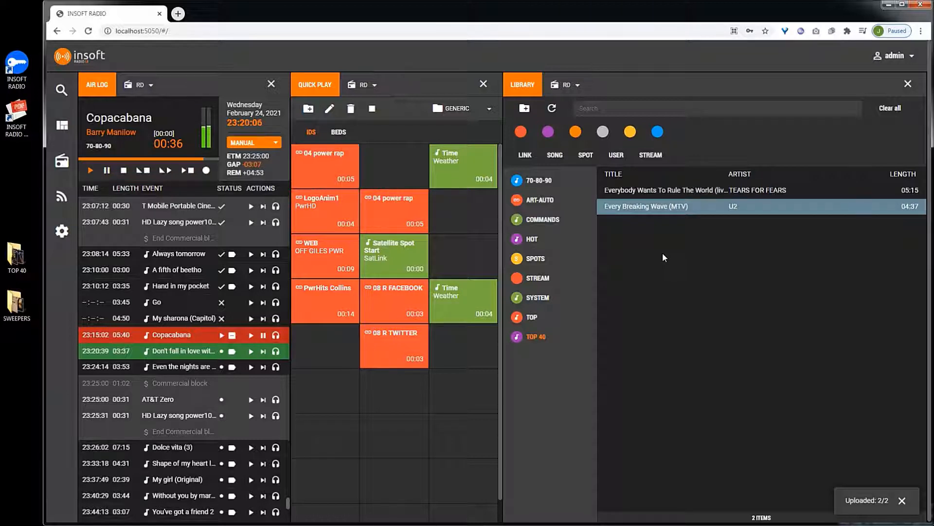
pyautogui.click(677, 190)
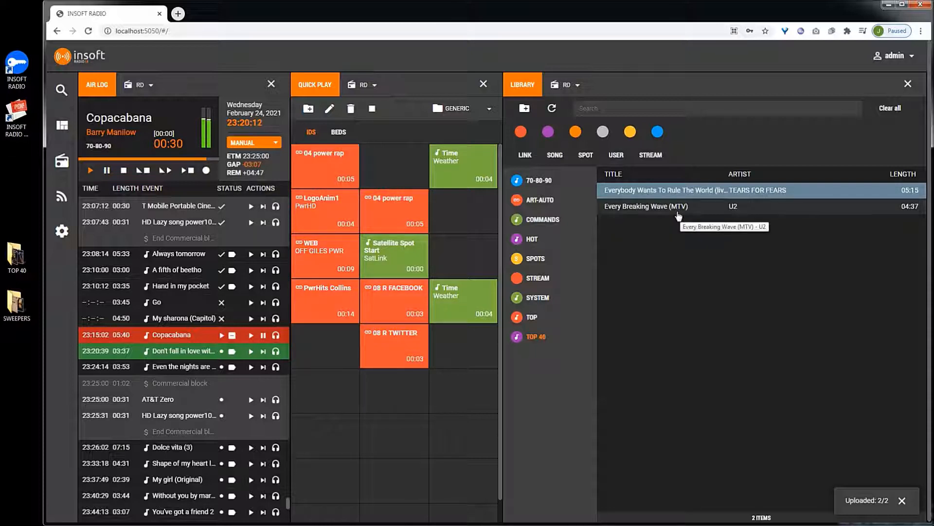
pyautogui.click(679, 207)
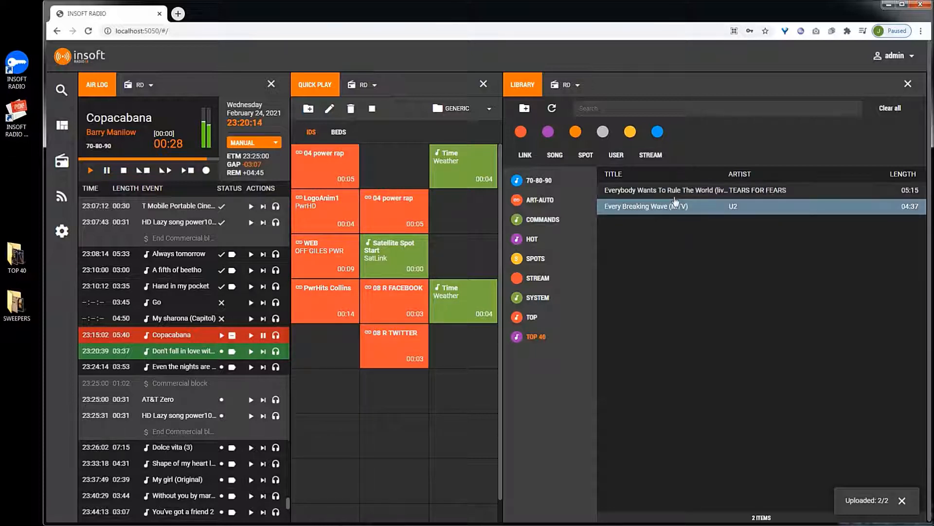
pyautogui.click(680, 191)
pyautogui.click(672, 207)
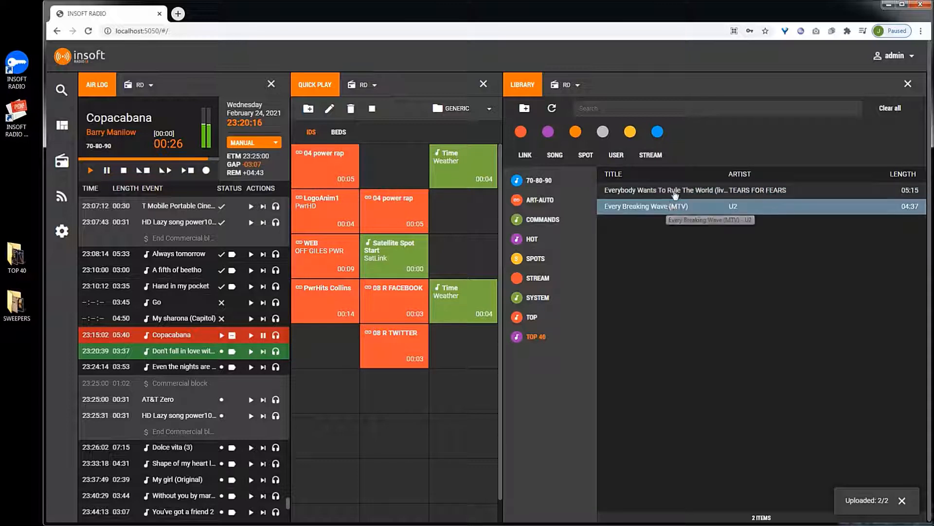
pyautogui.click(676, 192)
pyautogui.click(648, 214)
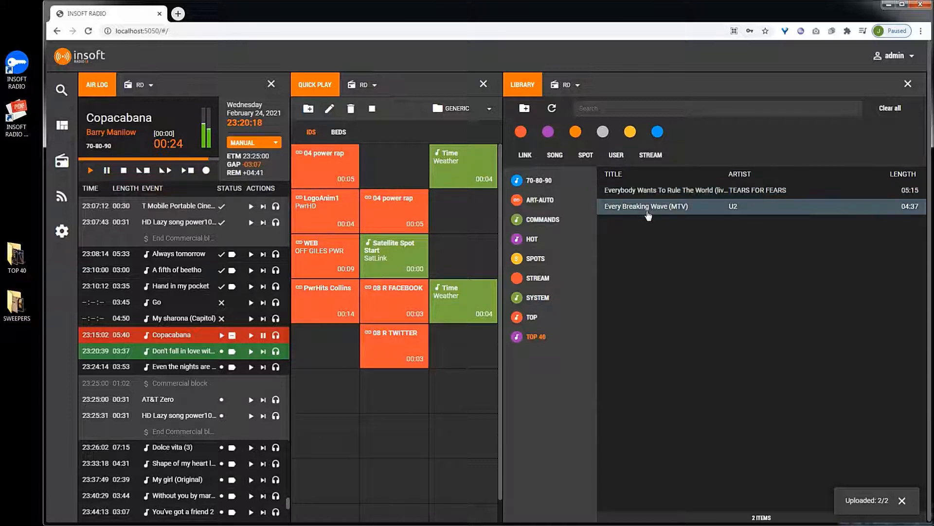
pyautogui.rightClick(641, 209)
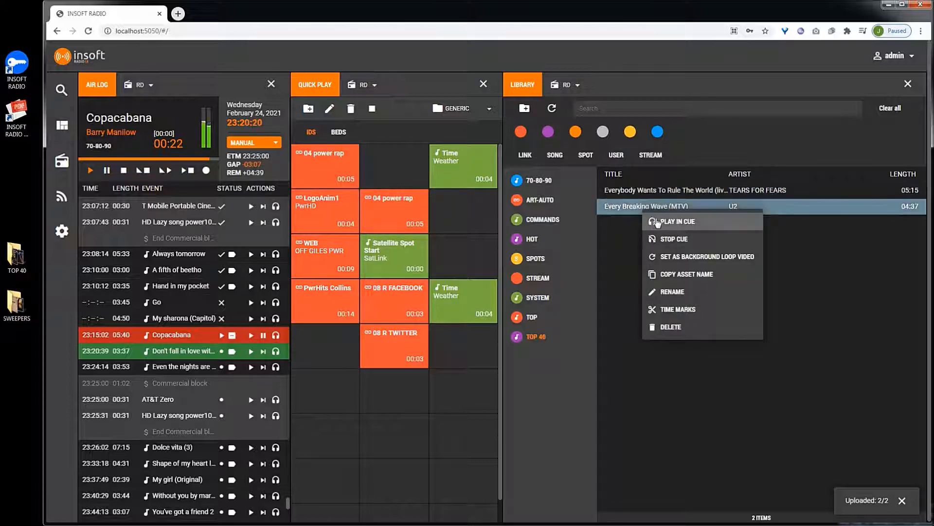
pyautogui.click(658, 223)
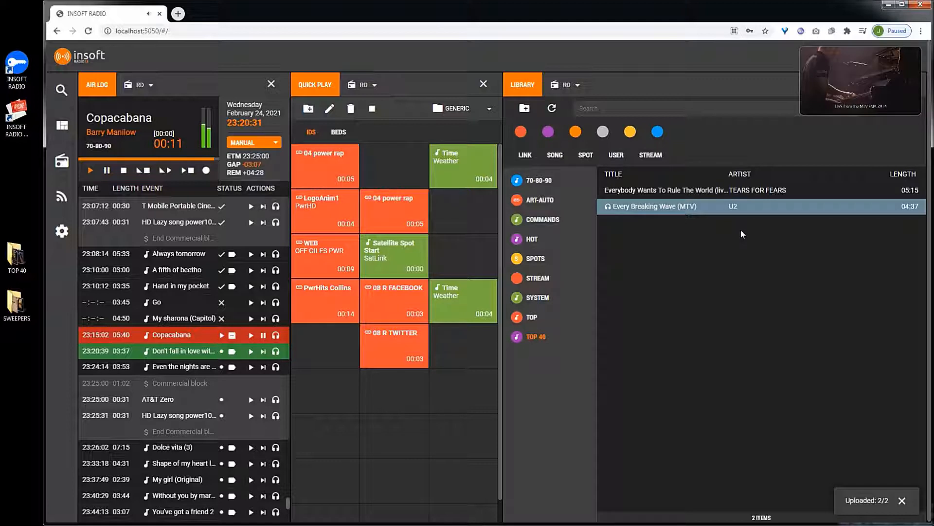
pyautogui.rightClick(664, 210)
pyautogui.click(680, 240)
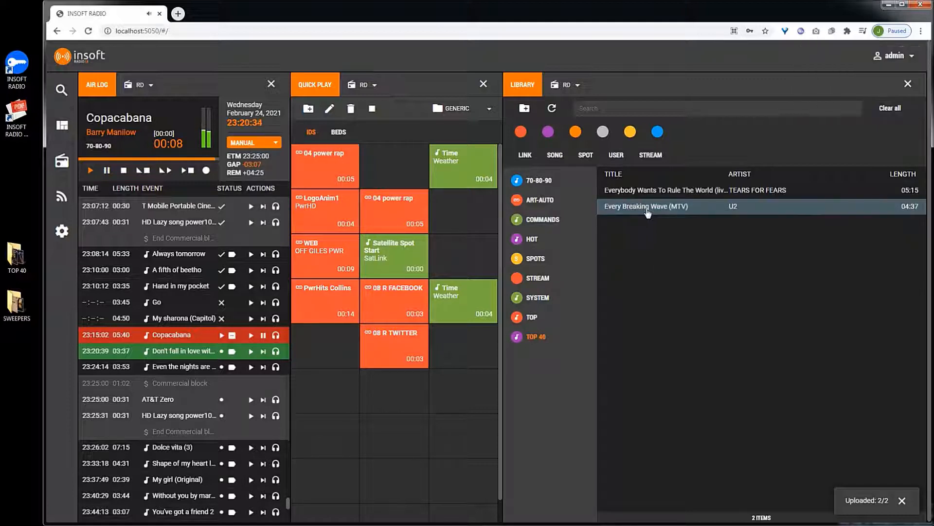
# - Open the time marks for Every Breaking Wave (MTV) and set the mark in at 00:00:22.058
pyautogui.rightClick(652, 209)
pyautogui.click(674, 309)
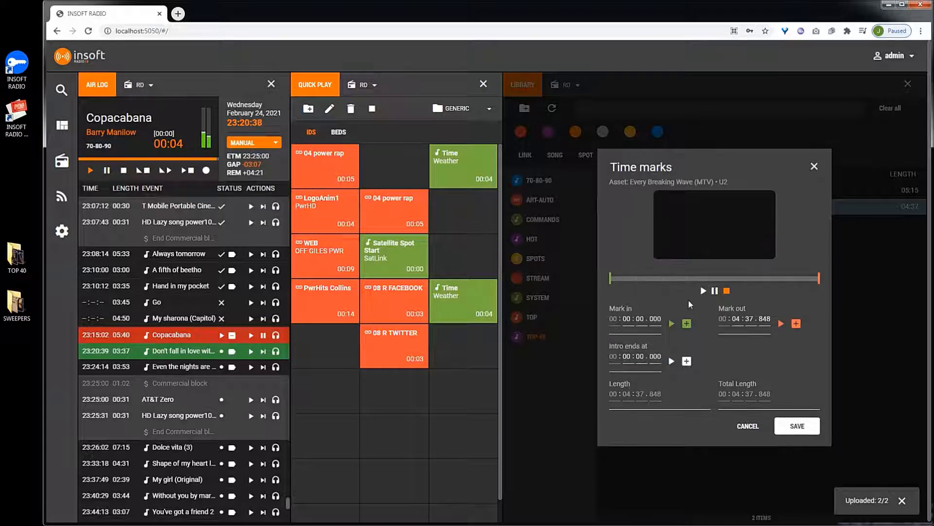
pyautogui.click(703, 291)
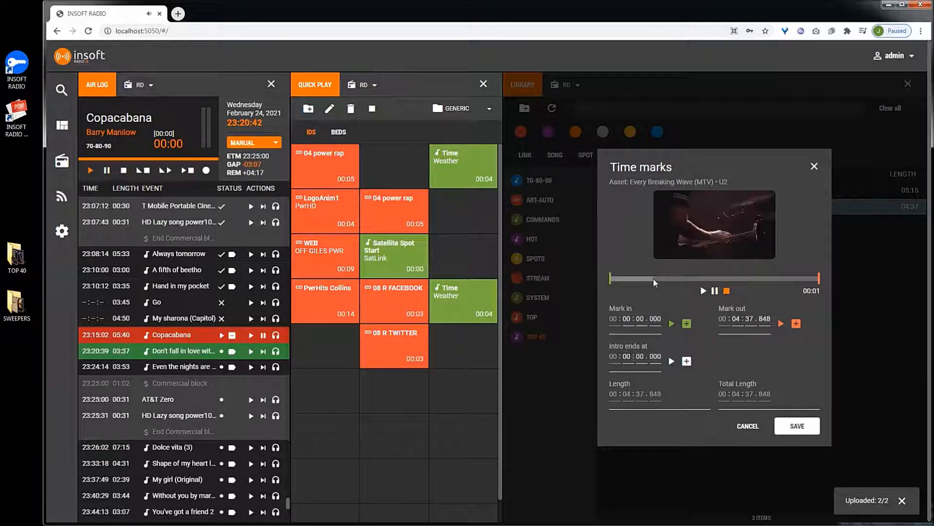
pyautogui.click(653, 278)
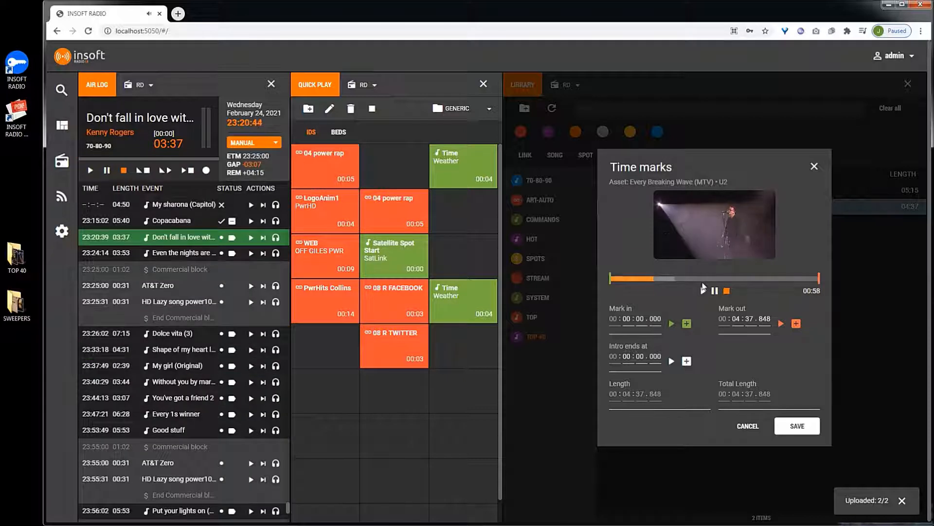
pyautogui.click(626, 278)
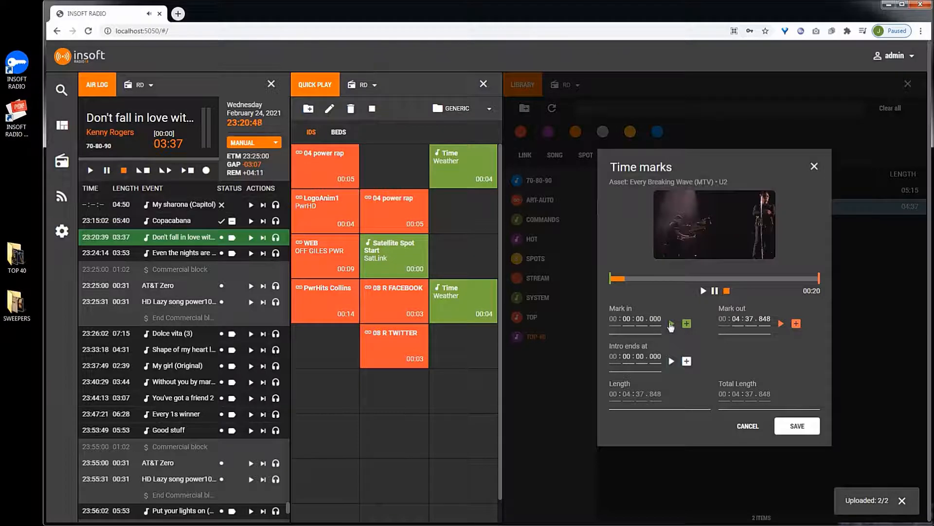
pyautogui.click(686, 323)
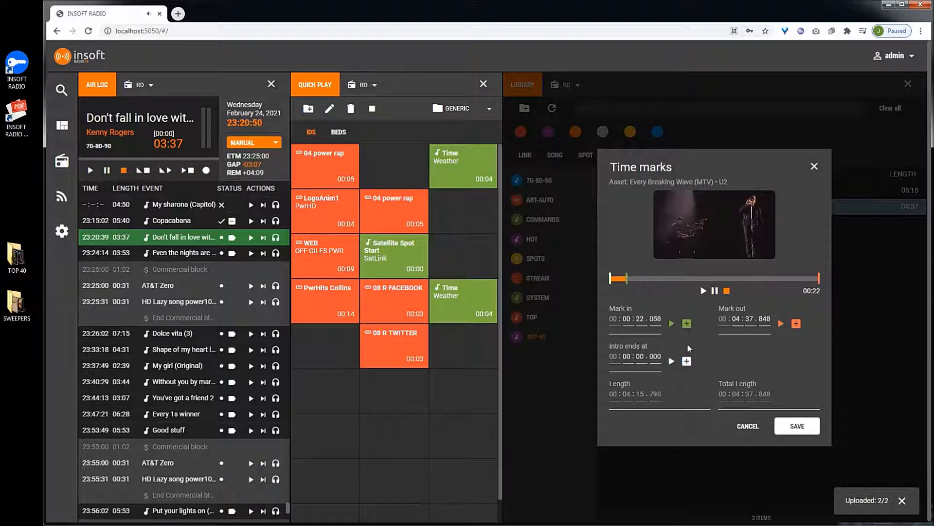
# - Set the mark out at 00:04:26.155 and the intro end at 00:00:45.530, then close the time marks dialog
pyautogui.click(805, 279)
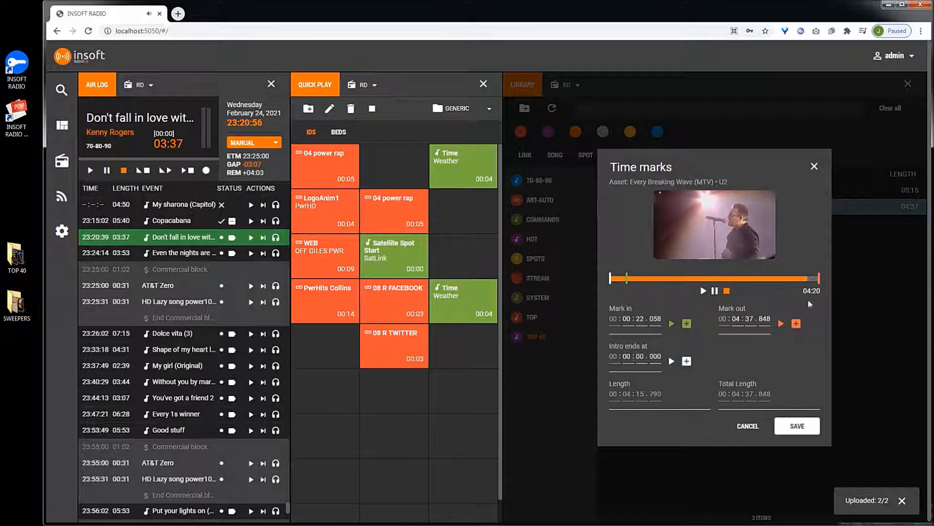
pyautogui.click(796, 323)
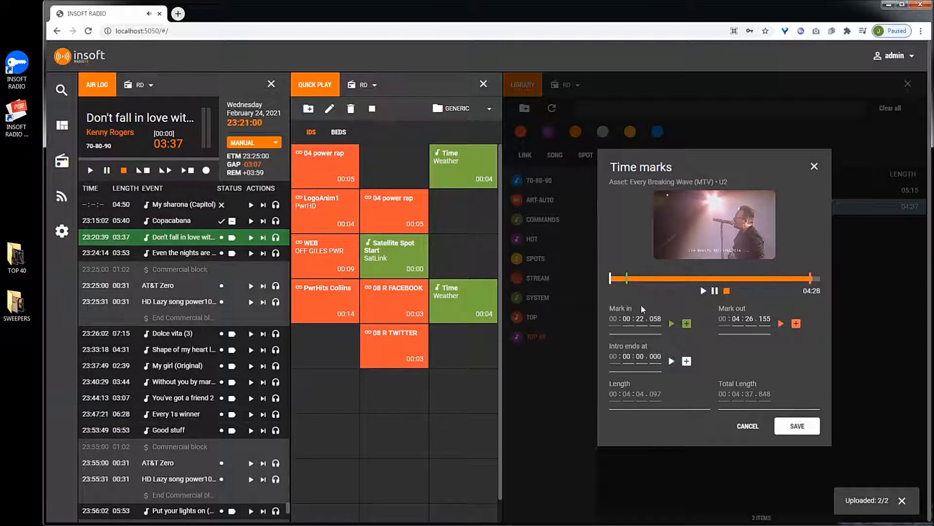
pyautogui.click(642, 278)
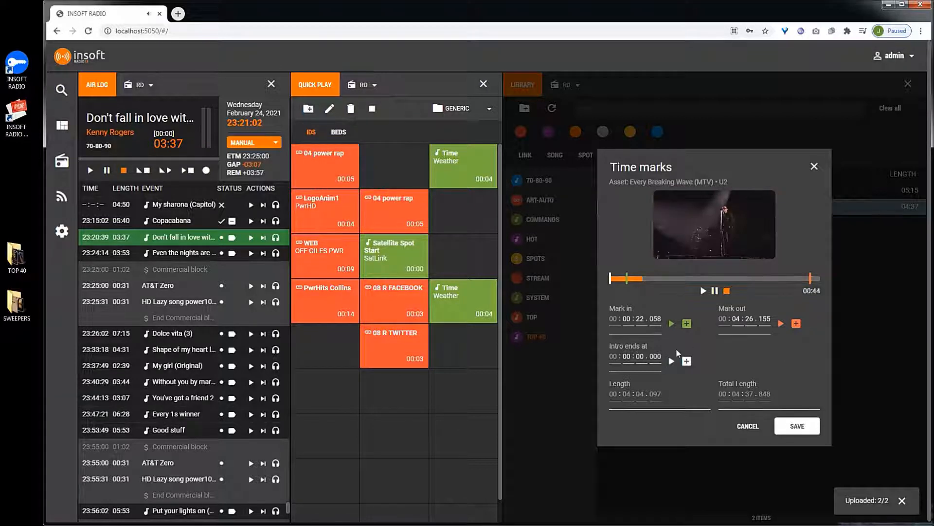
pyautogui.click(688, 362)
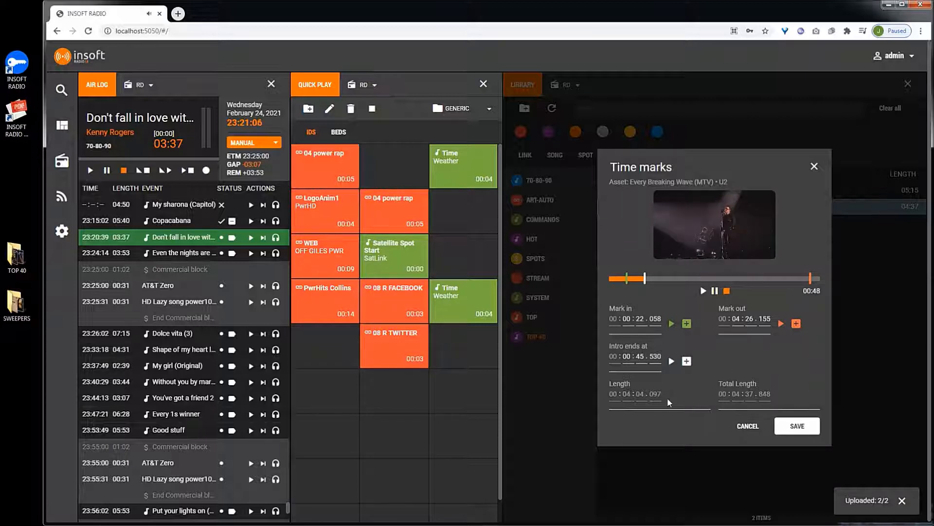
pyautogui.click(790, 426)
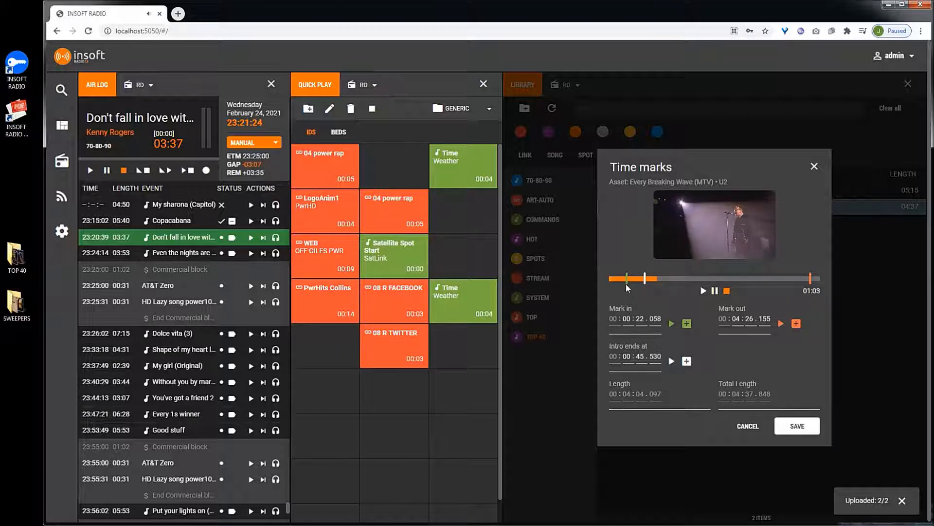
pyautogui.click(748, 427)
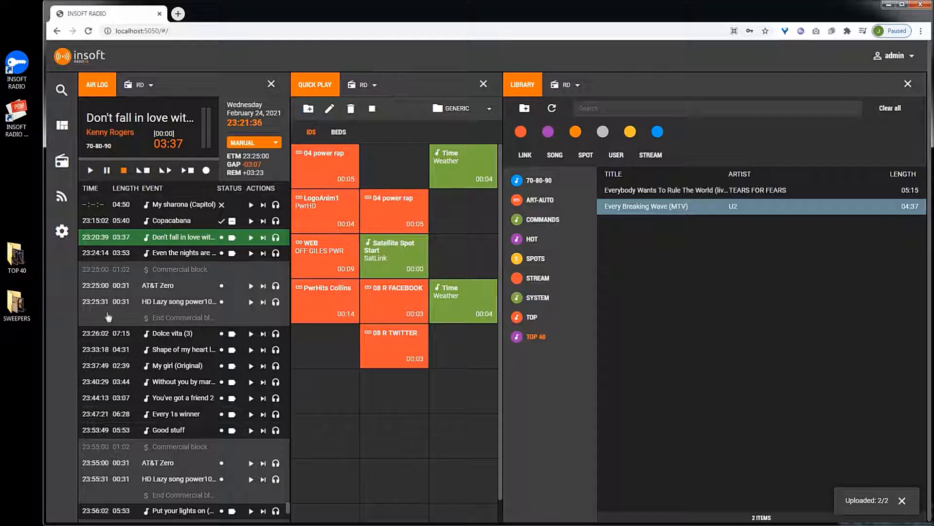
# - Create a yellow Link category named SWEEPERS with 0.5 sec fade in and out, without assets having performer
pyautogui.click(523, 109)
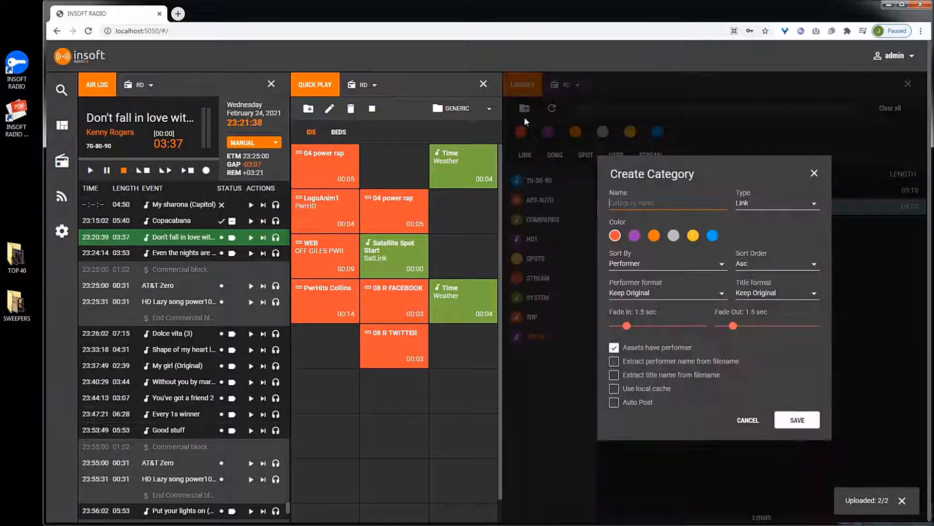
pyautogui.write('SW')
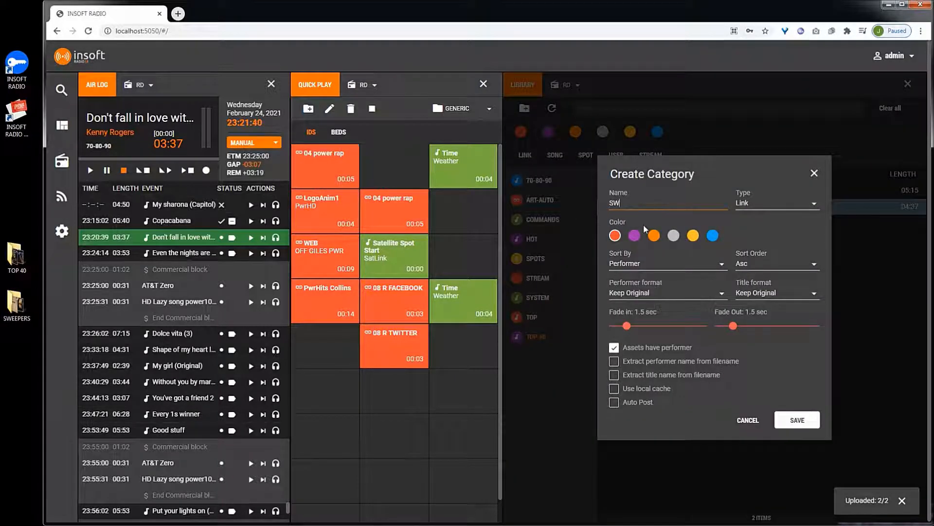
pyautogui.write('EEPERS')
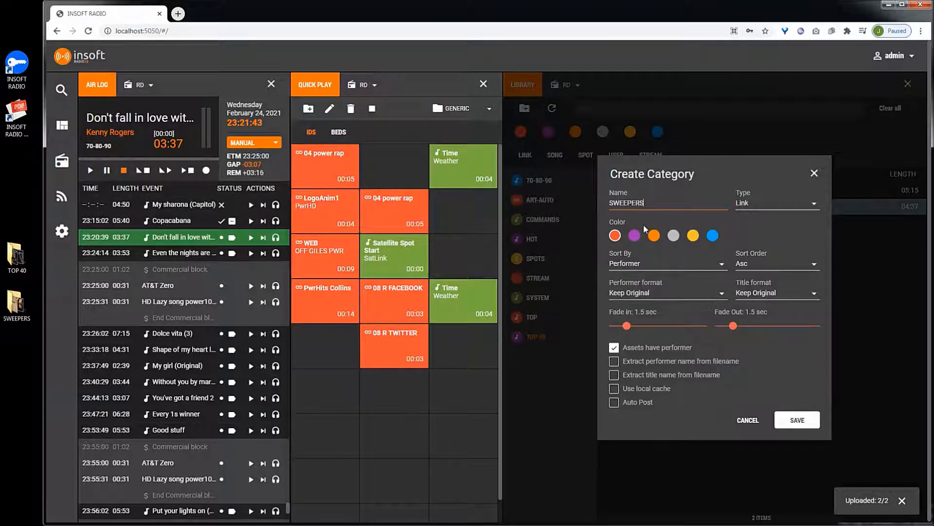
pyautogui.click(751, 204)
pyautogui.click(728, 222)
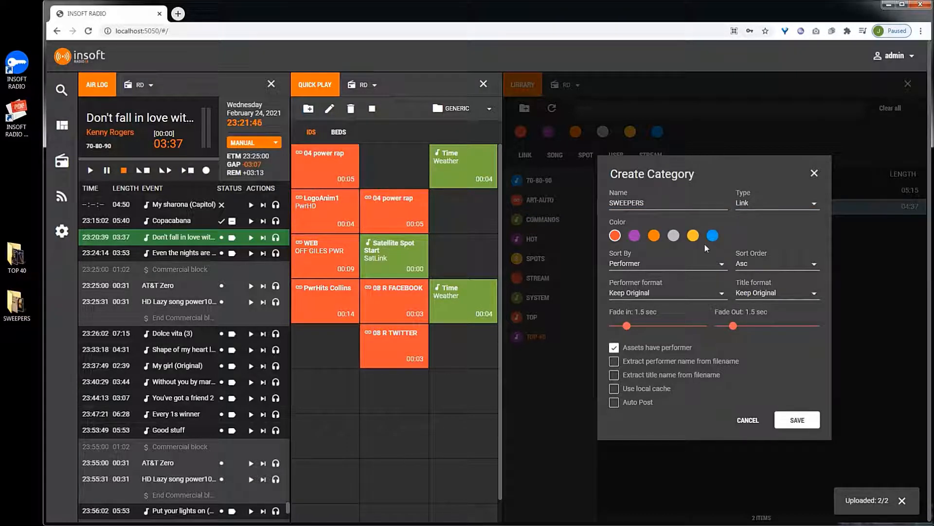
pyautogui.click(692, 236)
pyautogui.moveTo(627, 326); pyautogui.dragTo(617, 329)
pyautogui.moveTo(735, 330); pyautogui.dragTo(724, 329)
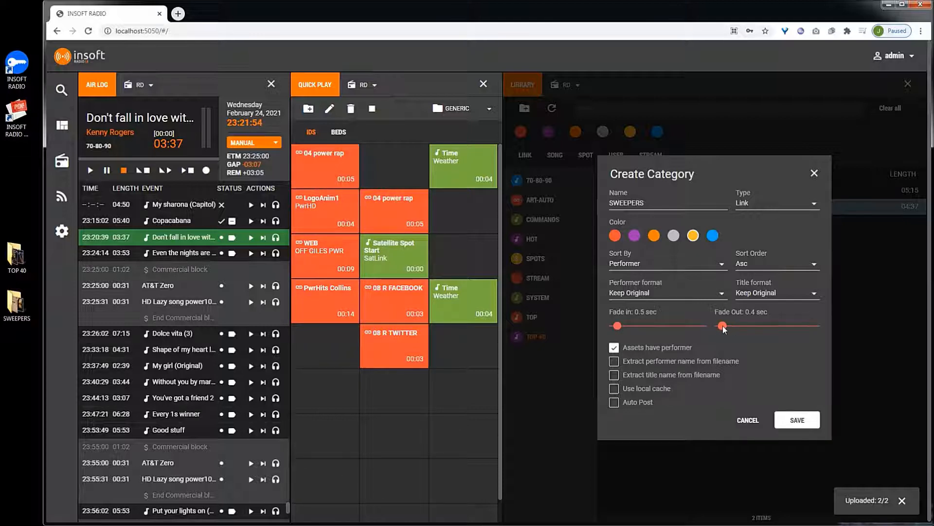
pyautogui.click(652, 347)
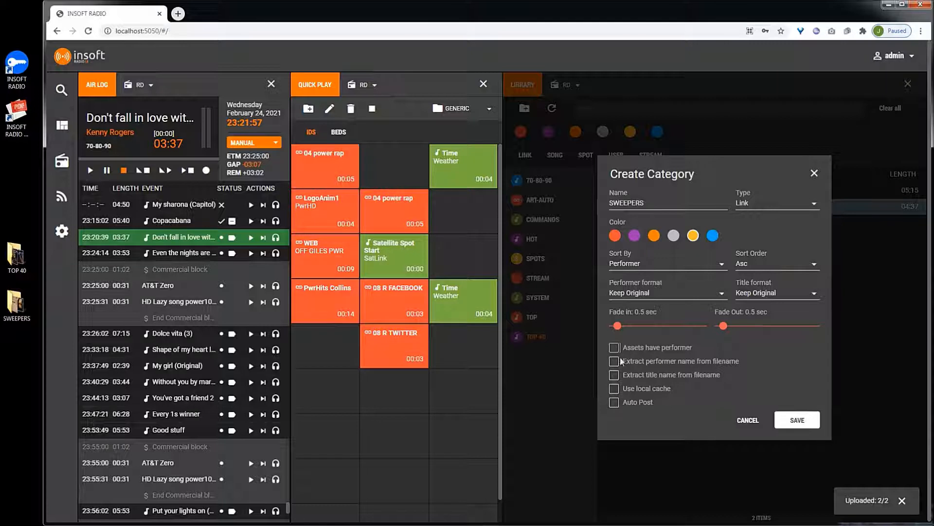
pyautogui.click(796, 422)
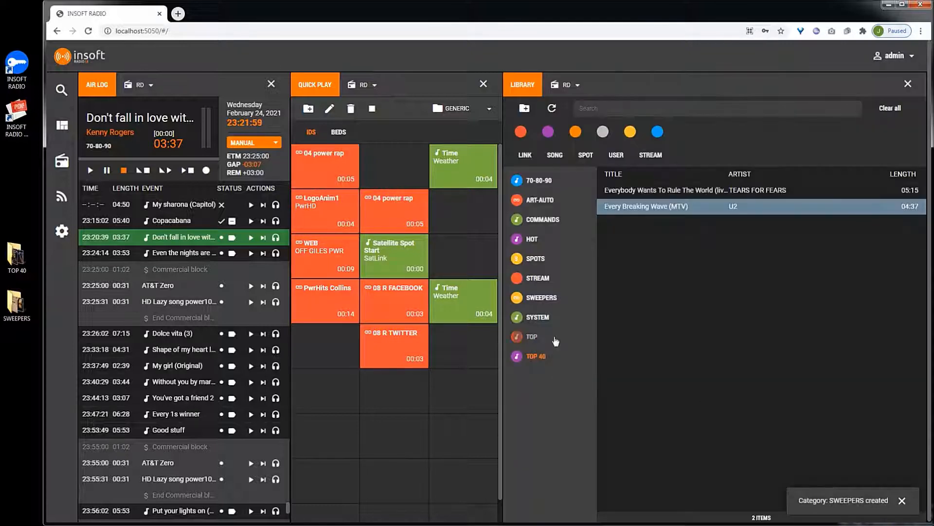
# - Upload the two video files from the desktop SWEEPERS folder into the SWEEPERS library category
pyautogui.click(540, 297)
pyautogui.doubleClick(16, 302)
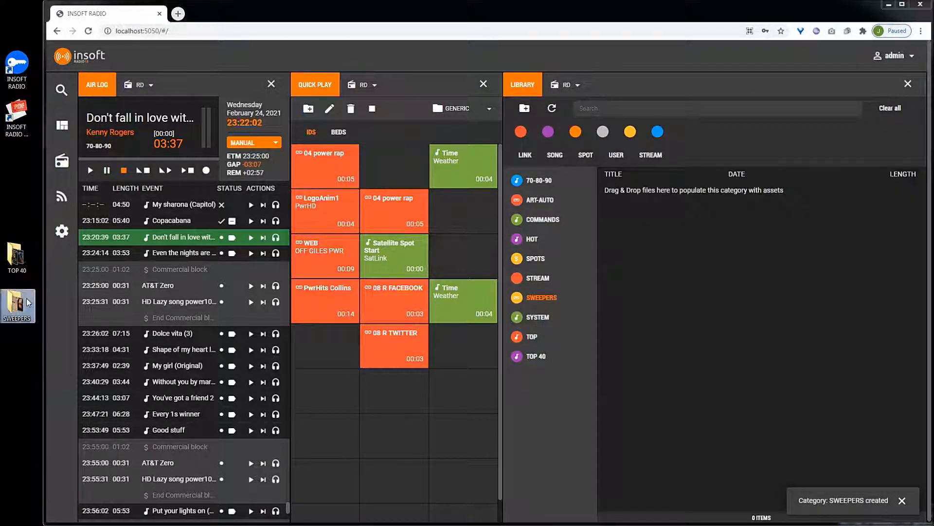
pyautogui.click(262, 150)
pyautogui.keyDown('ctrl'); pyautogui.click(320, 140); pyautogui.keyUp('ctrl')
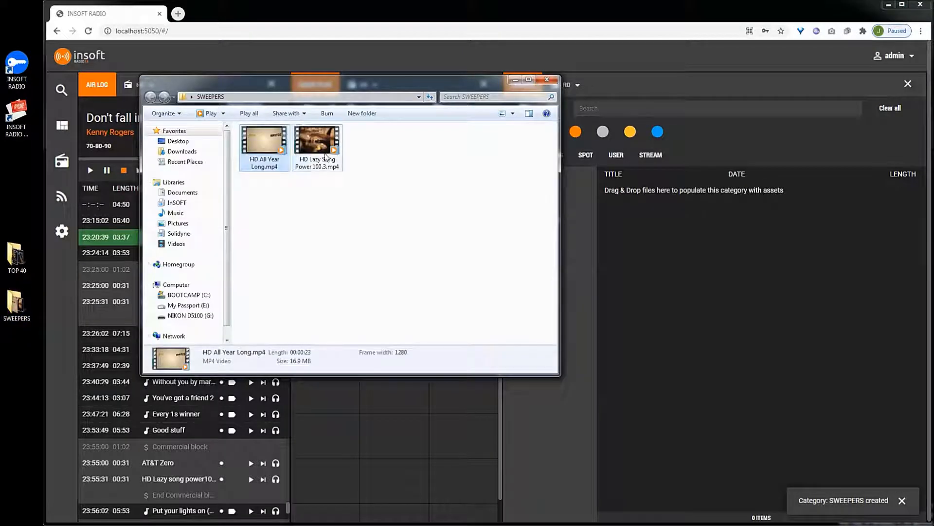
pyautogui.moveTo(319, 140); pyautogui.dragTo(674, 249)
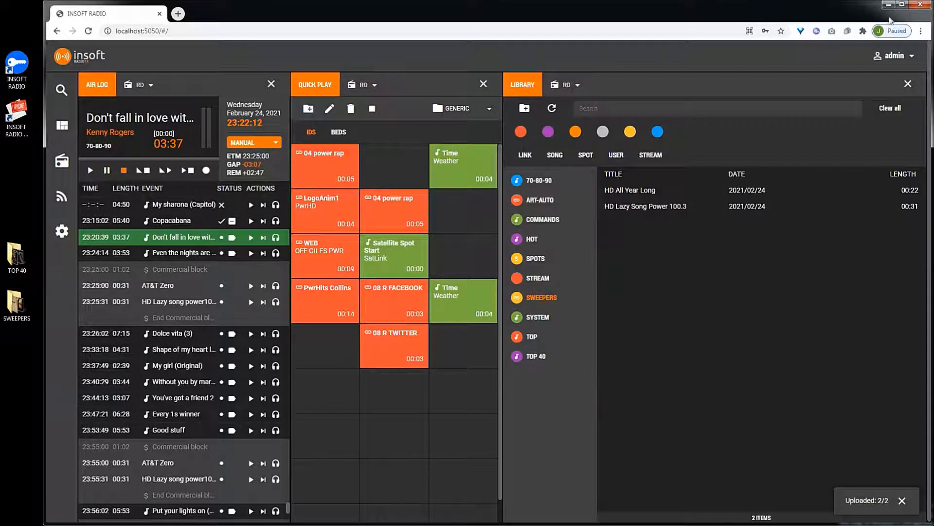
# - Open the Auto DJ editor and create a new rule named New Station Music
pyautogui.click(903, 4)
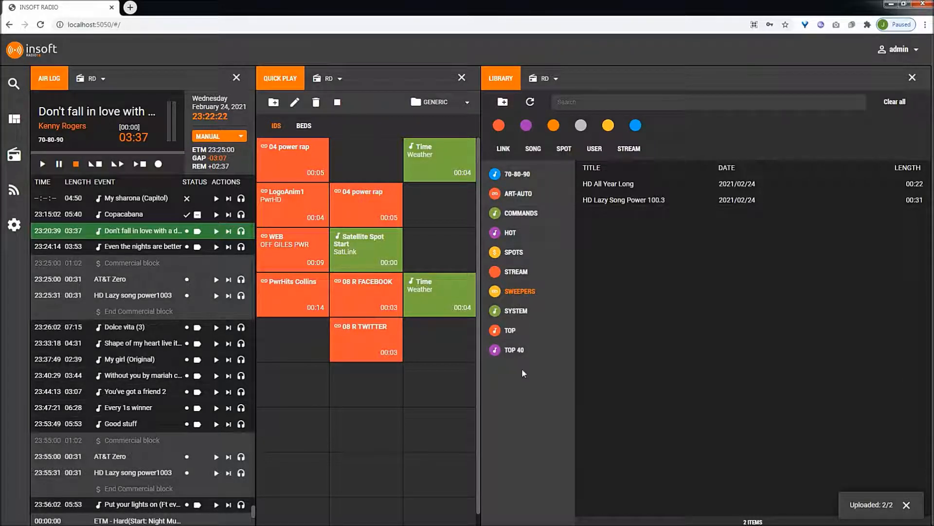
pyautogui.click(15, 157)
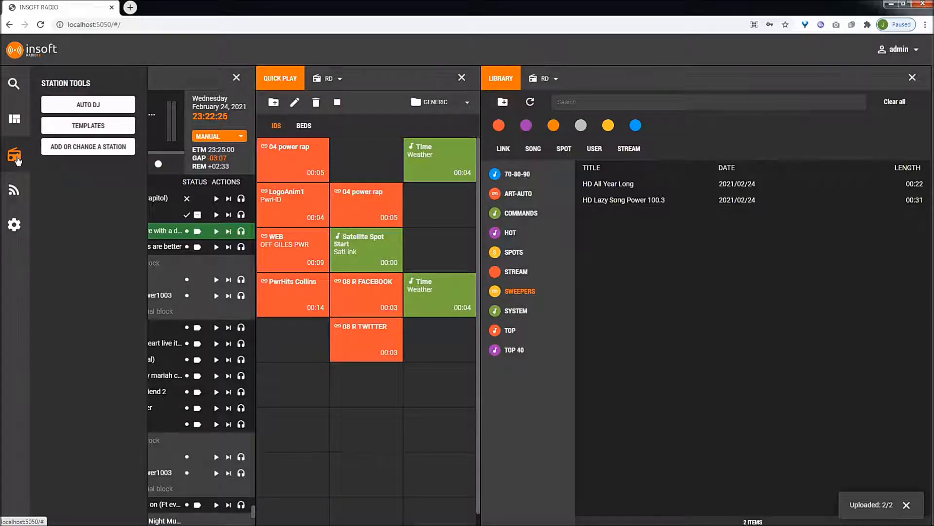
pyautogui.click(111, 107)
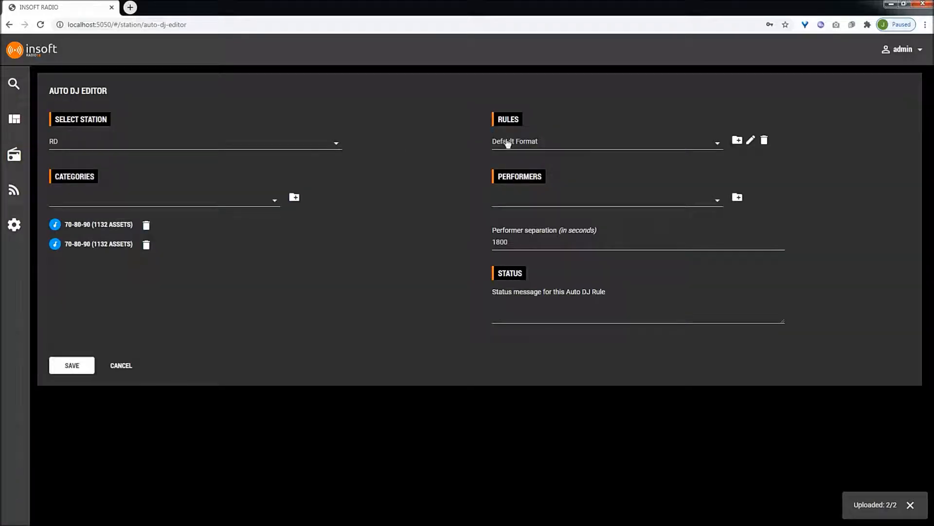
pyautogui.click(512, 148)
pyautogui.click(511, 152)
pyautogui.click(737, 141)
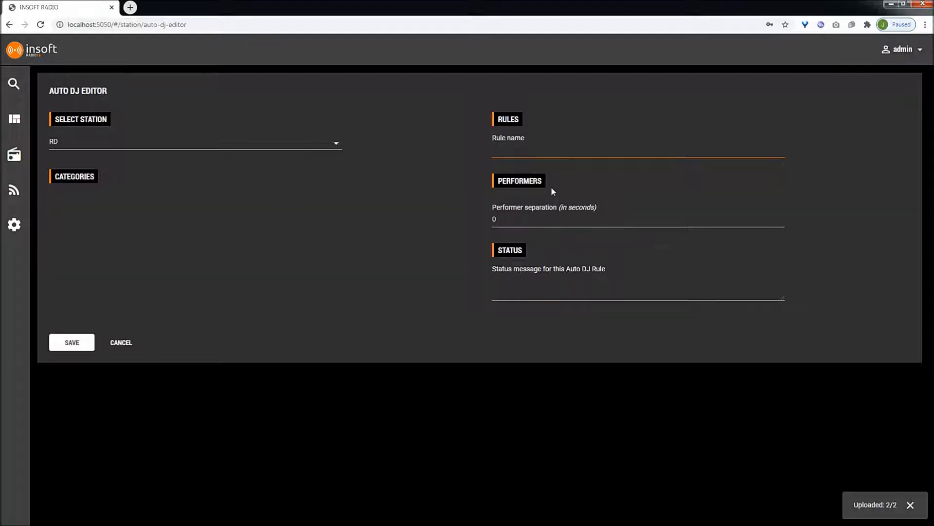
pyautogui.write('New Station Music')
pyautogui.click(72, 343)
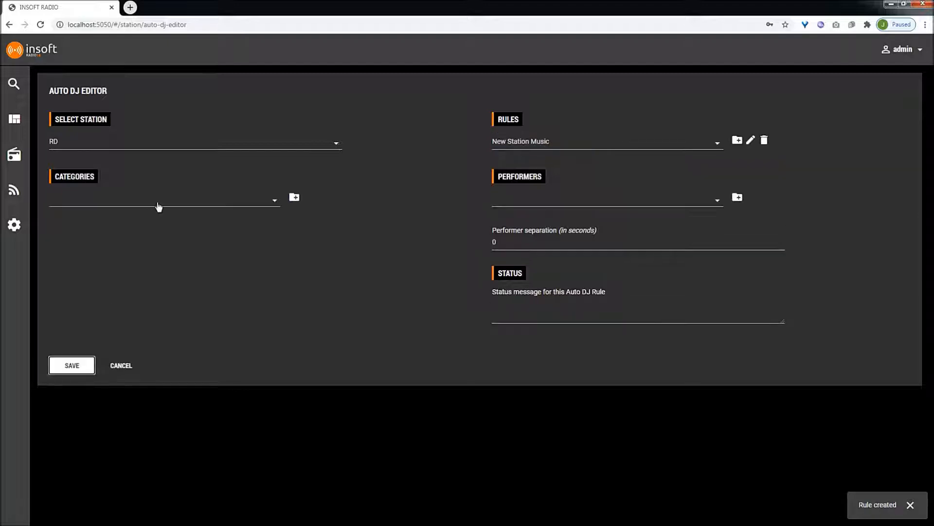
# - Add the categories 70-80-90 twice, SWEEPERS and TOP 40 to the rule's category sequence
pyautogui.click(192, 205)
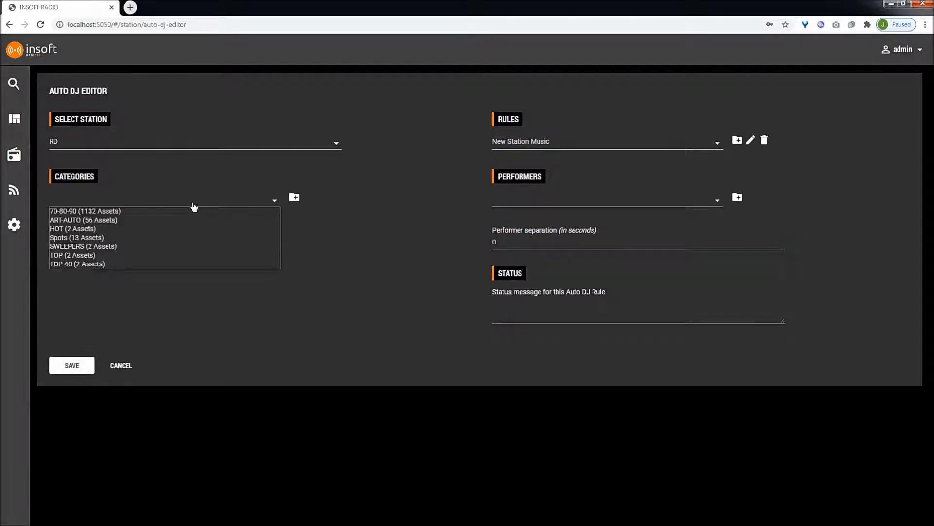
pyautogui.click(119, 215)
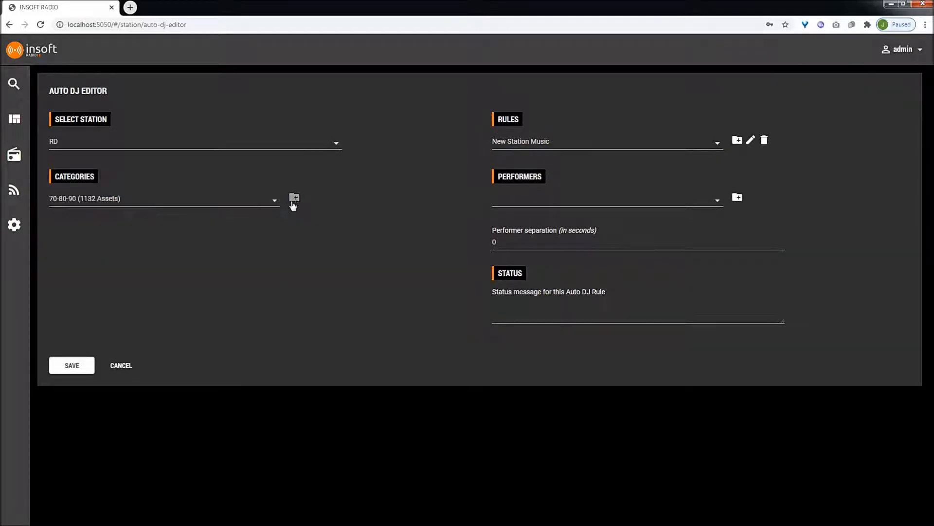
pyautogui.click(294, 198)
pyautogui.click(294, 198)
pyautogui.click(179, 205)
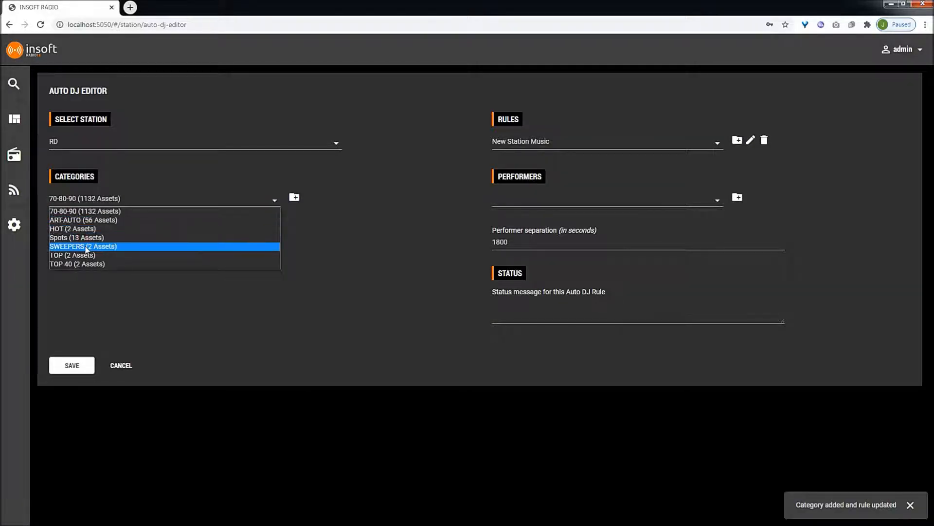
pyautogui.click(88, 246)
pyautogui.click(294, 197)
pyautogui.click(179, 204)
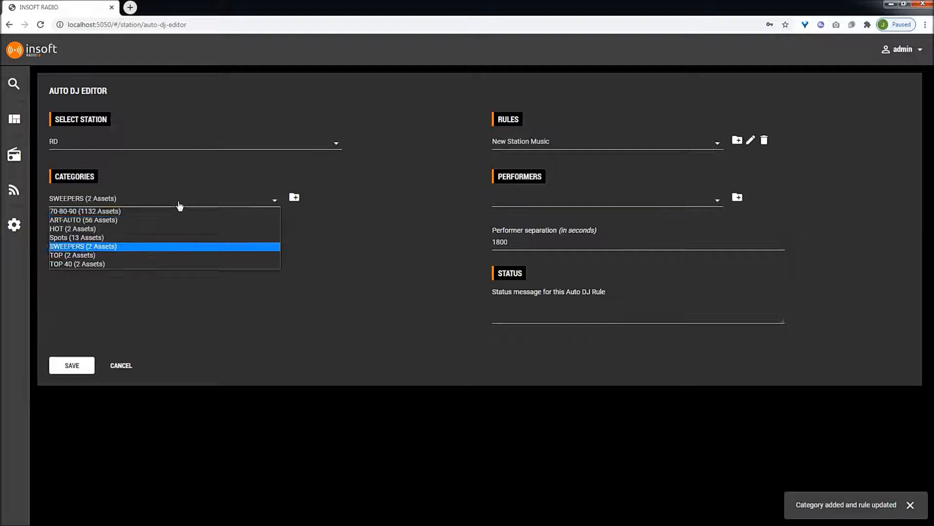
pyautogui.click(97, 264)
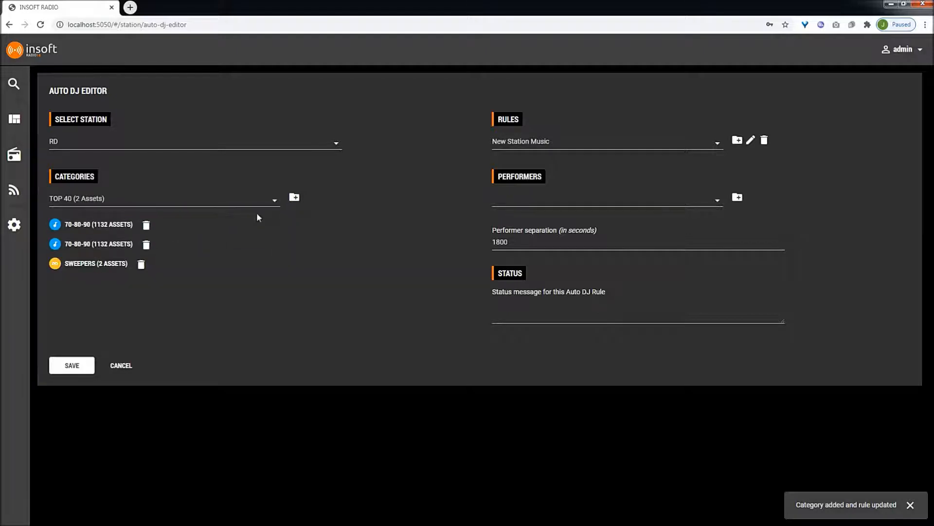
pyautogui.click(294, 197)
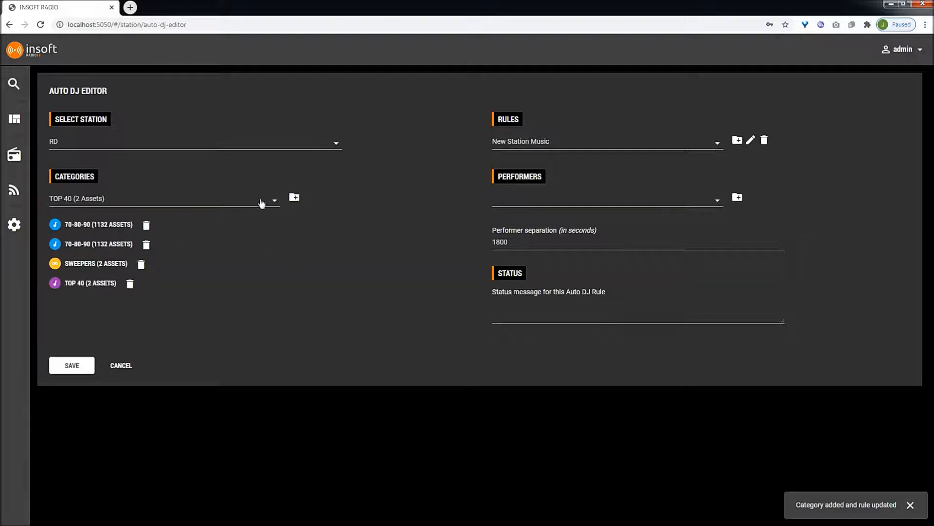
# - Extend the category sequence with 70-80-90 twice, SWEEPERS, and 70-80-90 twice more
pyautogui.click(160, 203)
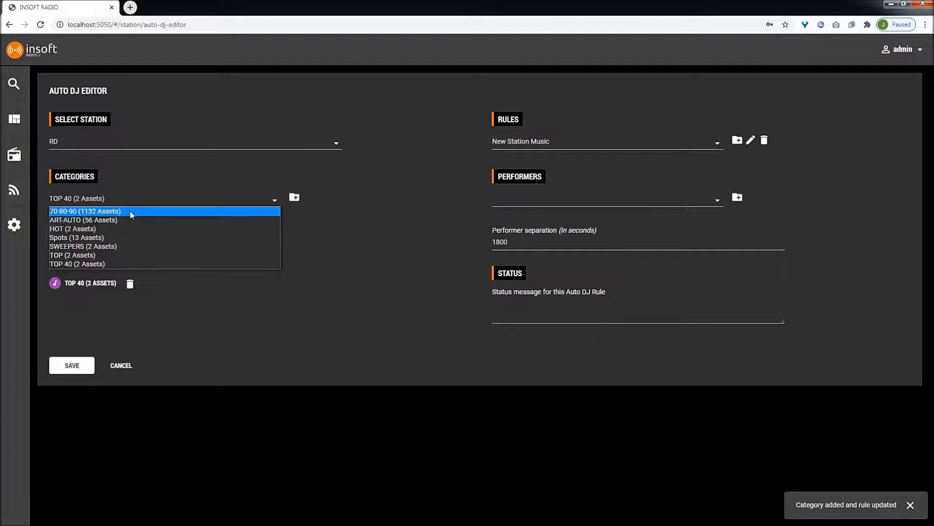
pyautogui.click(130, 211)
pyautogui.click(294, 197)
pyautogui.click(295, 198)
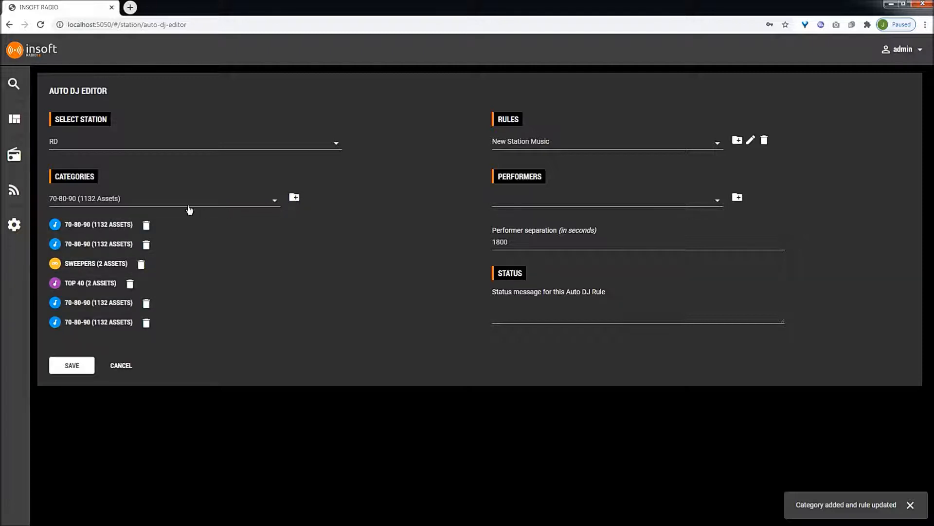
pyautogui.click(188, 204)
pyautogui.click(124, 245)
pyautogui.click(294, 198)
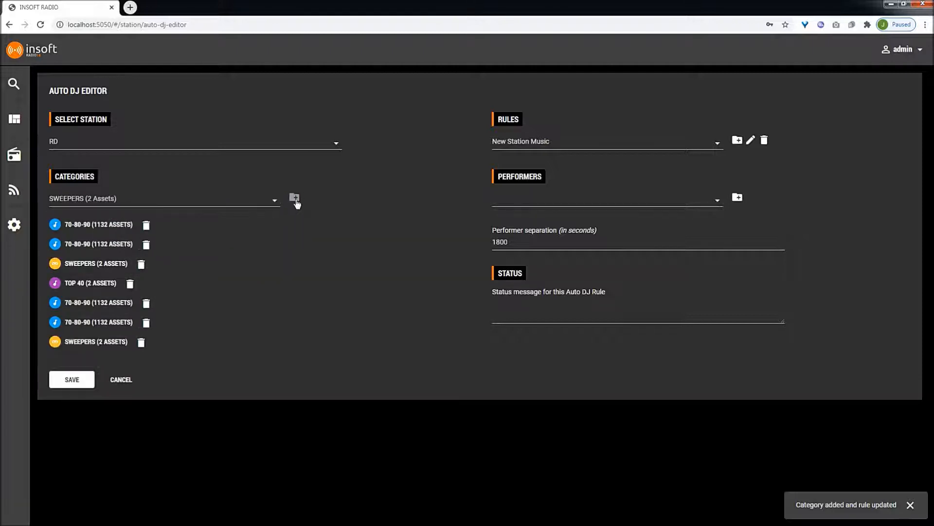
pyautogui.click(192, 203)
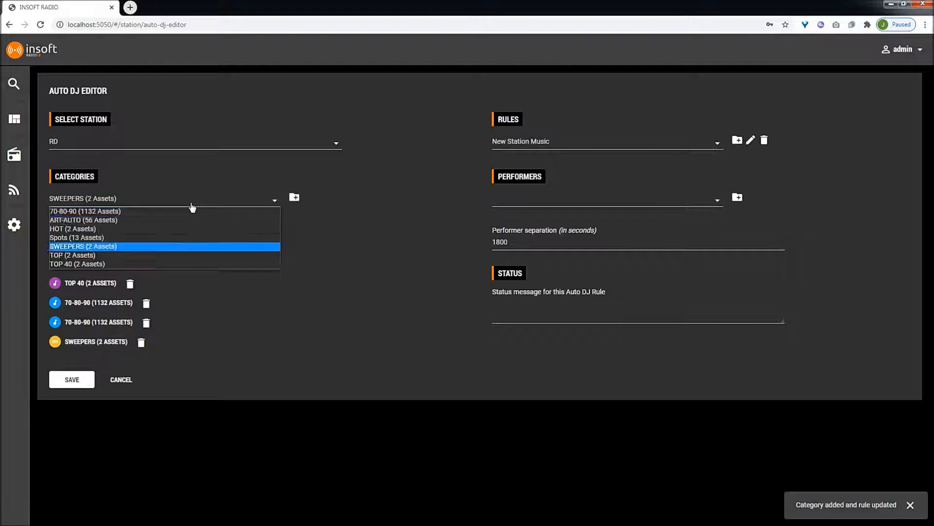
pyautogui.click(159, 214)
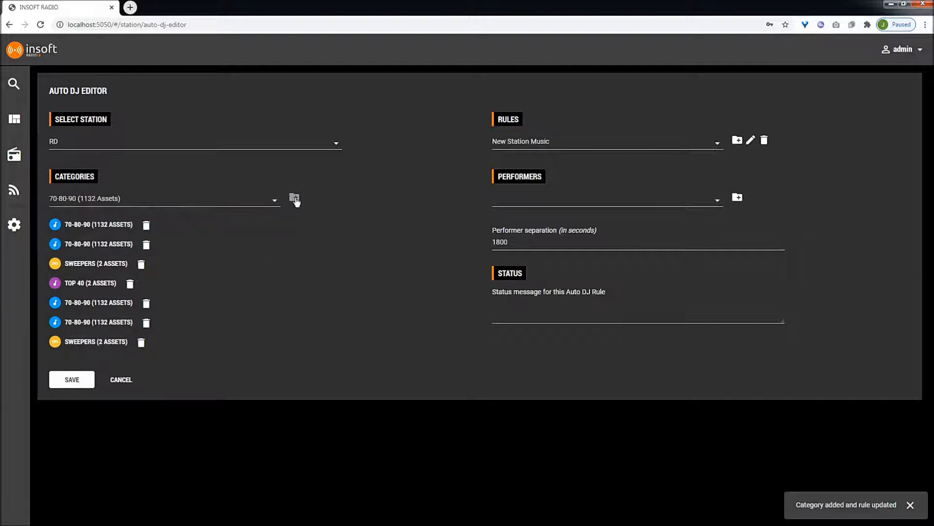
pyautogui.click(295, 197)
pyautogui.click(294, 197)
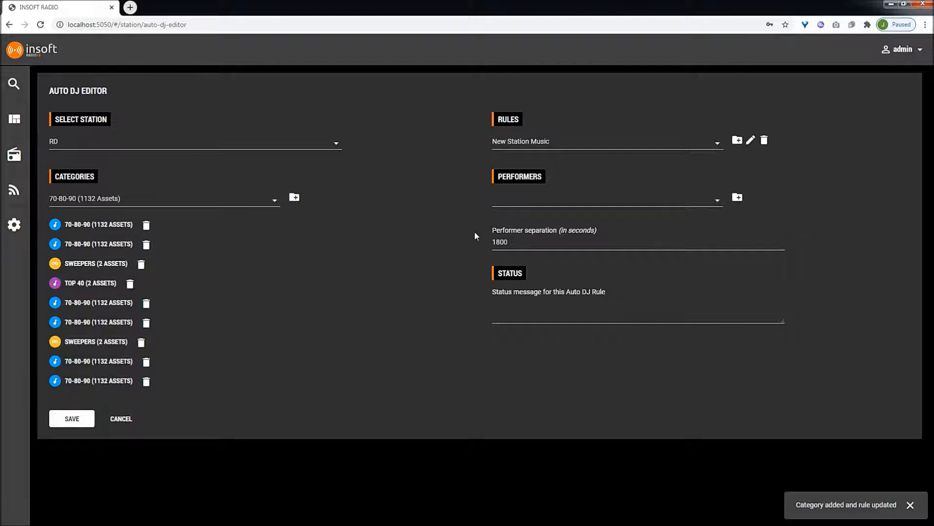
# - Set the performer separation to 3600 seconds
pyautogui.moveTo(514, 242); pyautogui.dragTo(457, 241)
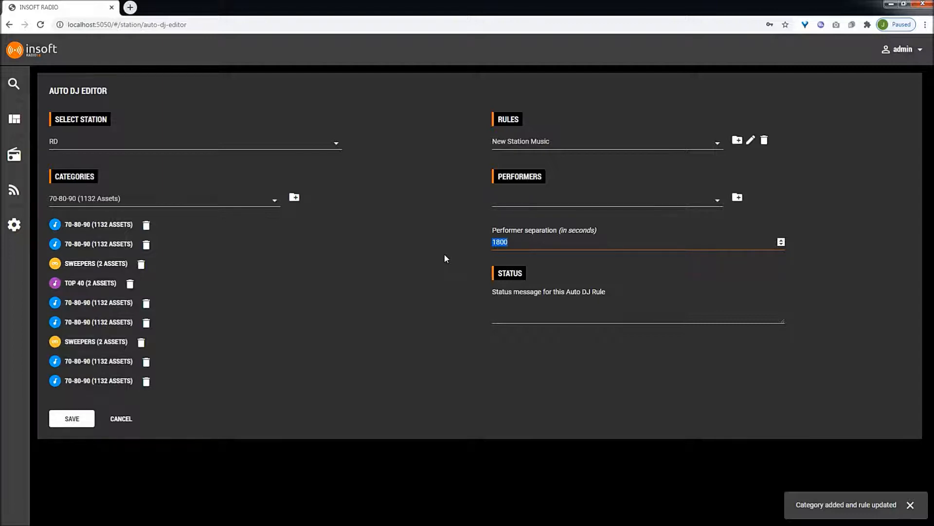
pyautogui.write('3600')
pyautogui.click(433, 278)
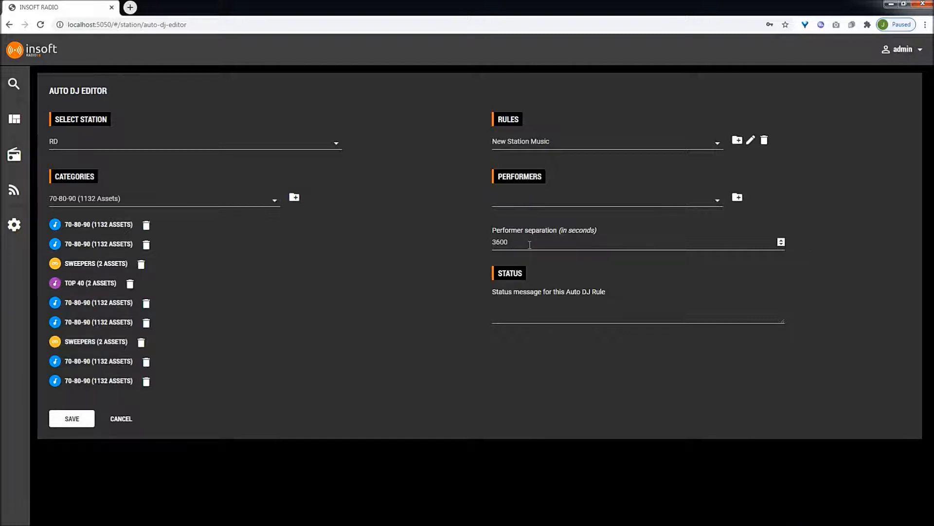
# - Browse the performers list and save the New Station Music Auto DJ rule
pyautogui.click(717, 201)
pyautogui.scroll(-10, 629, 300)
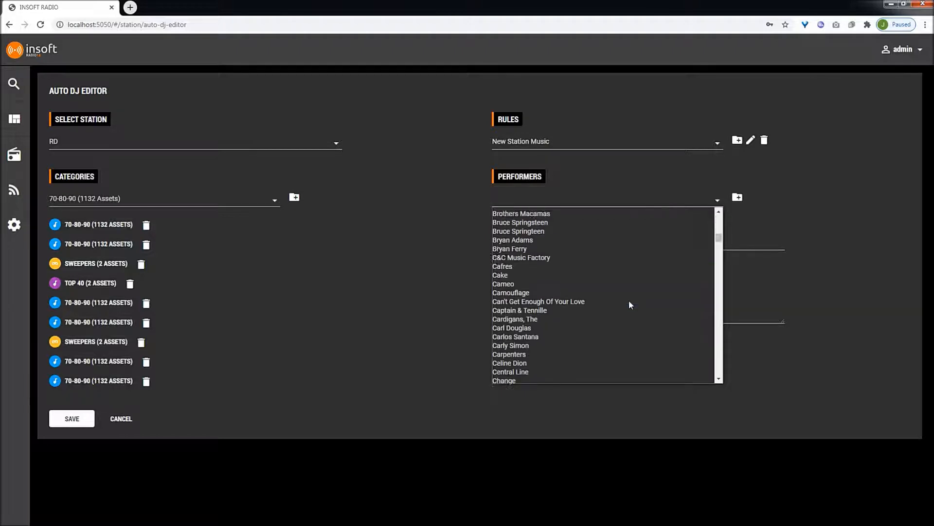
pyautogui.click(604, 203)
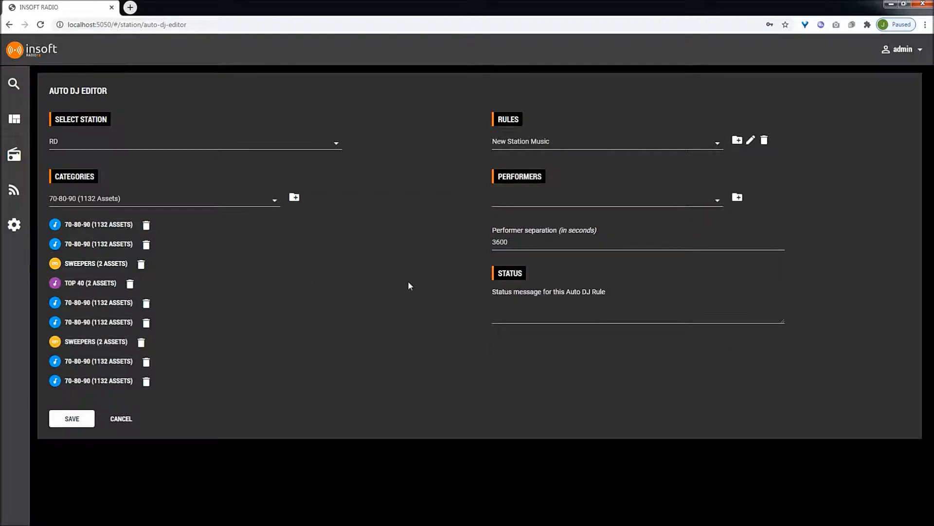
pyautogui.click(70, 421)
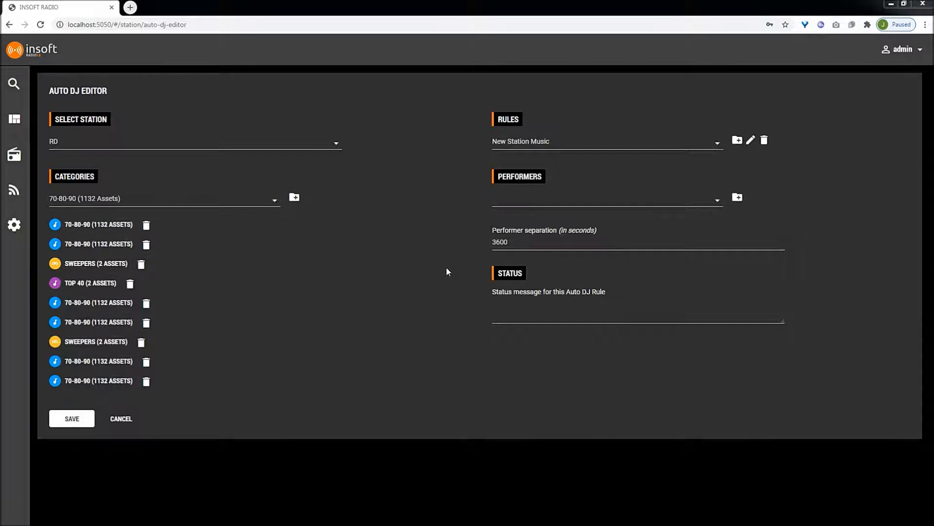
# - Open the template editor and load the Default template
pyautogui.click(14, 155)
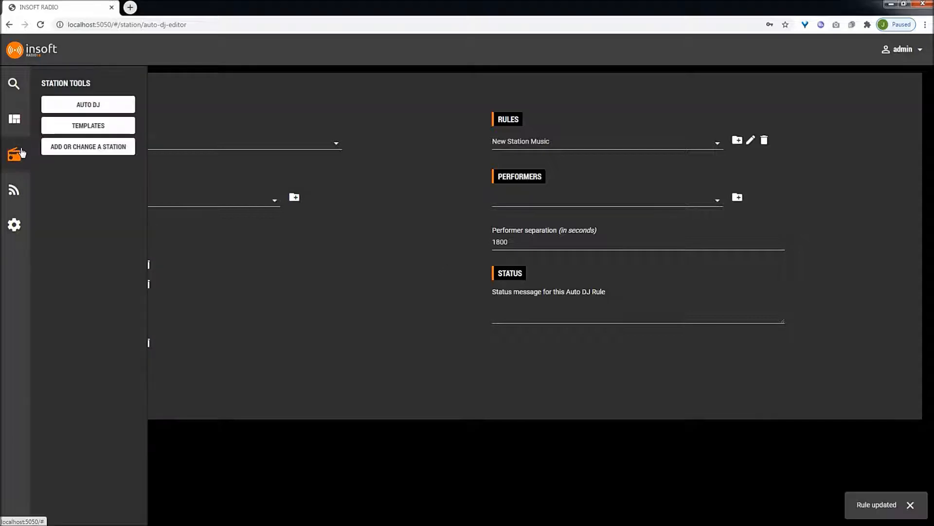
pyautogui.click(119, 129)
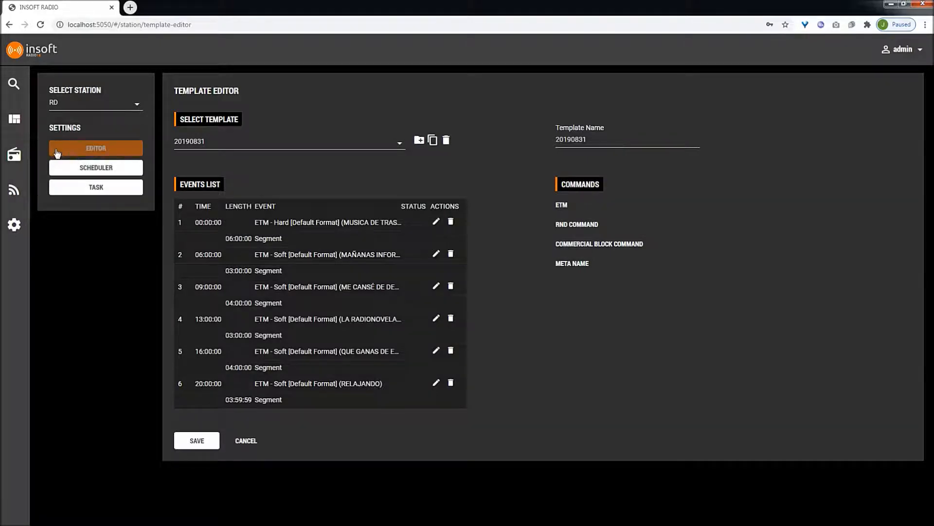
pyautogui.click(215, 144)
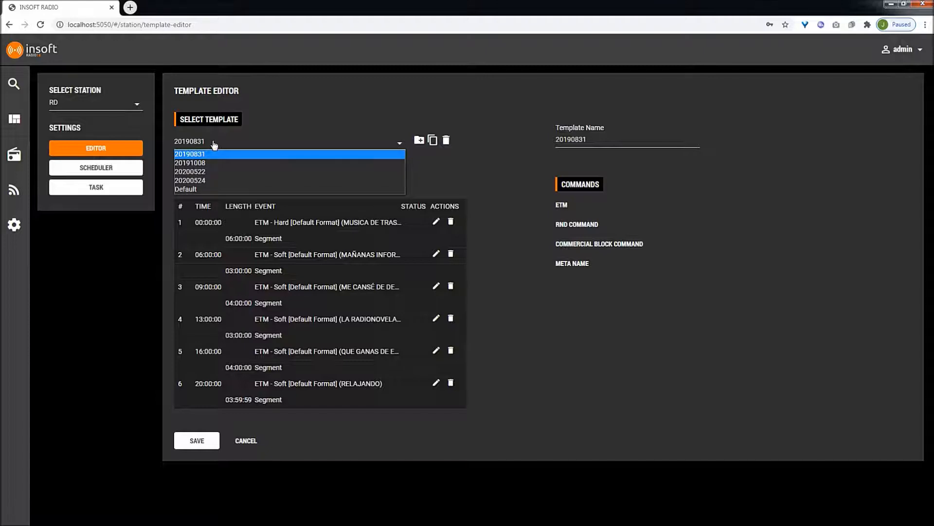
pyautogui.click(270, 189)
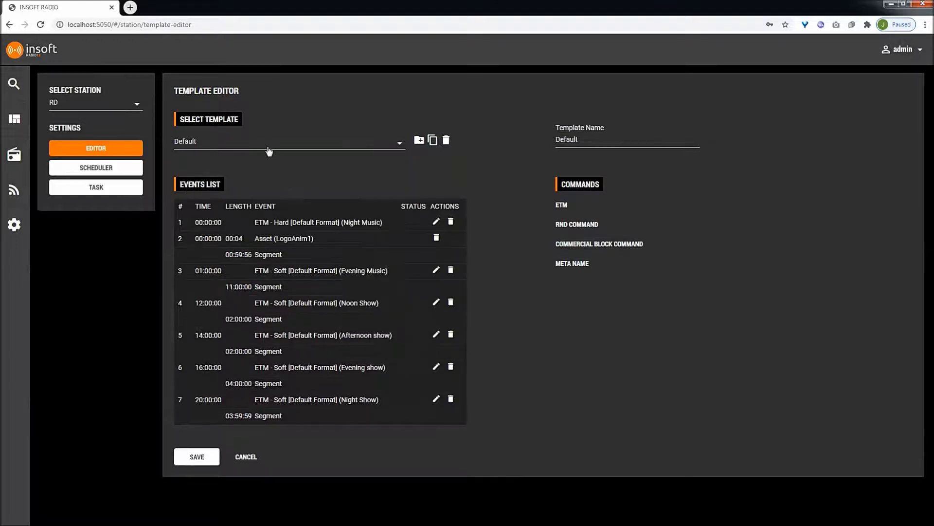
# - Clone the Default template and save the copy as Monday Template
pyautogui.click(432, 141)
pyautogui.moveTo(606, 141); pyautogui.dragTo(544, 145)
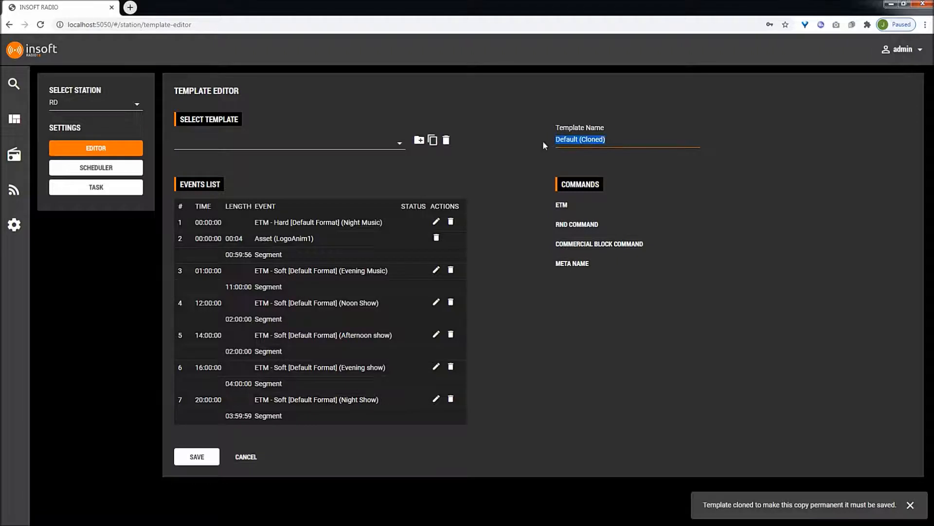
pyautogui.write('Monday Template')
pyautogui.click(197, 457)
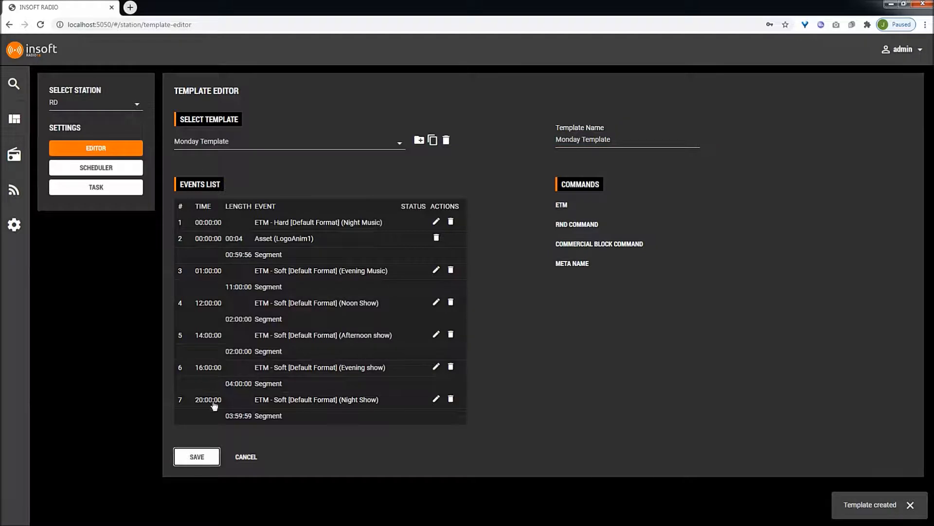
# - Keep Monday Template selected and add an ETM command with the event time set to 10:00 PM
pyautogui.click(277, 144)
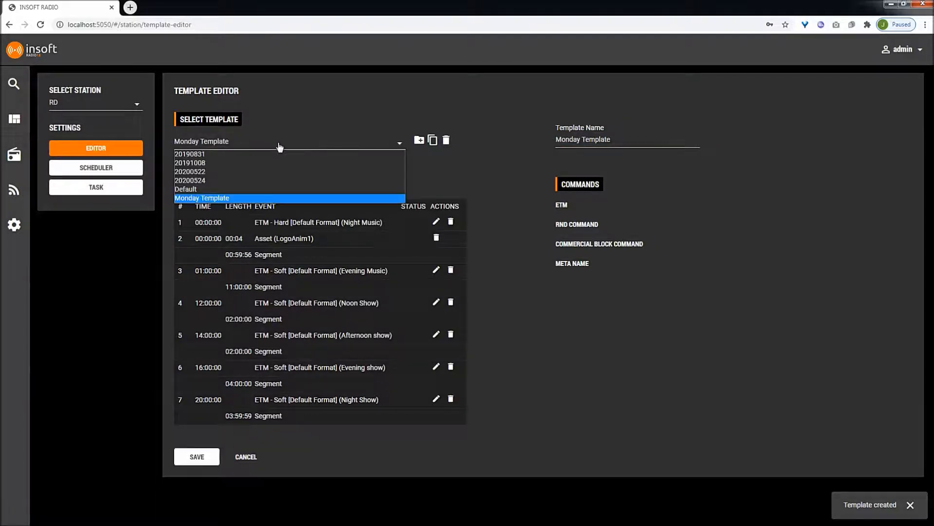
pyautogui.click(230, 199)
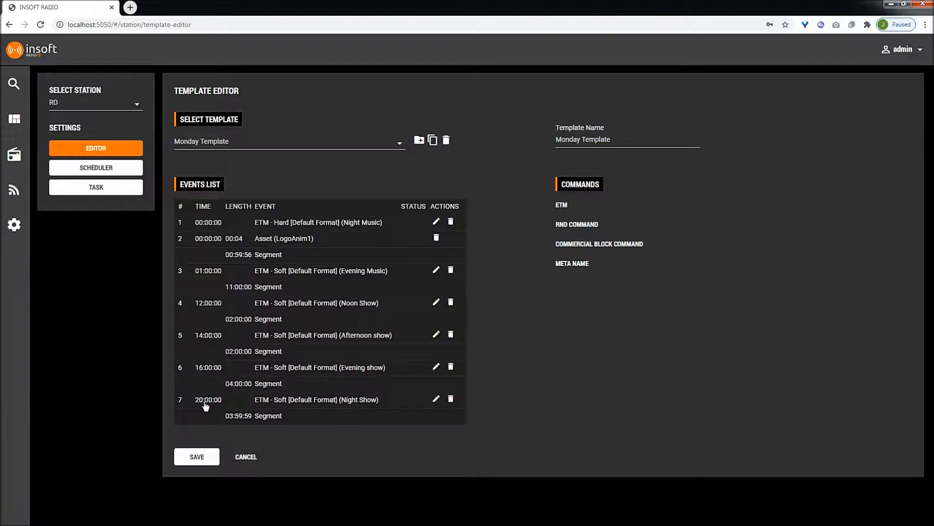
pyautogui.click(560, 208)
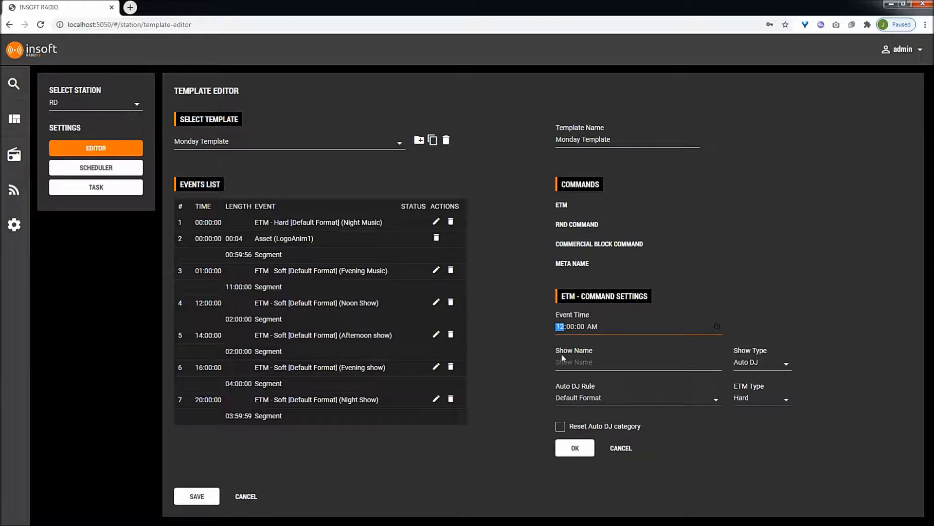
pyautogui.write('10')
pyautogui.click(592, 327)
pyautogui.press('p')
# - Name the ETM show Night Music and choose the New Station Music Auto DJ rule
pyautogui.click(575, 361)
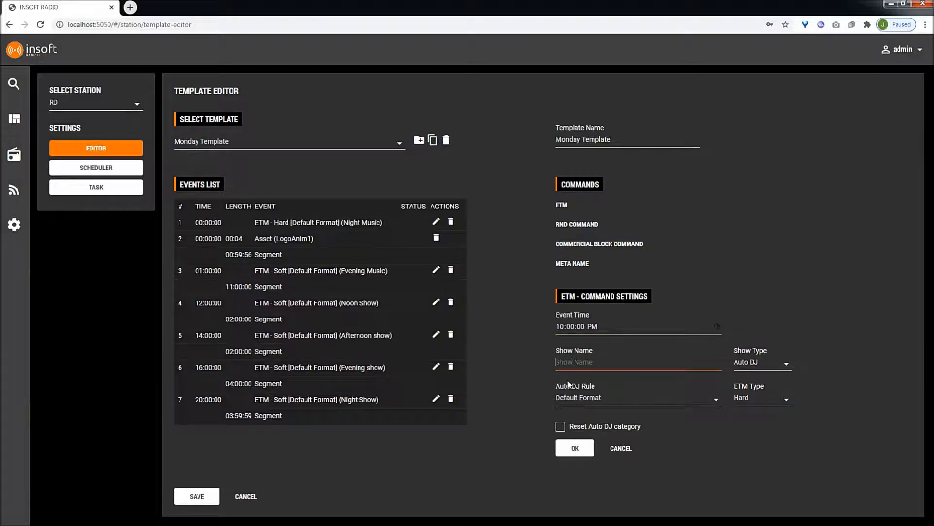
pyautogui.write('Night M')
pyautogui.write('usic')
pyautogui.click(748, 367)
pyautogui.click(748, 368)
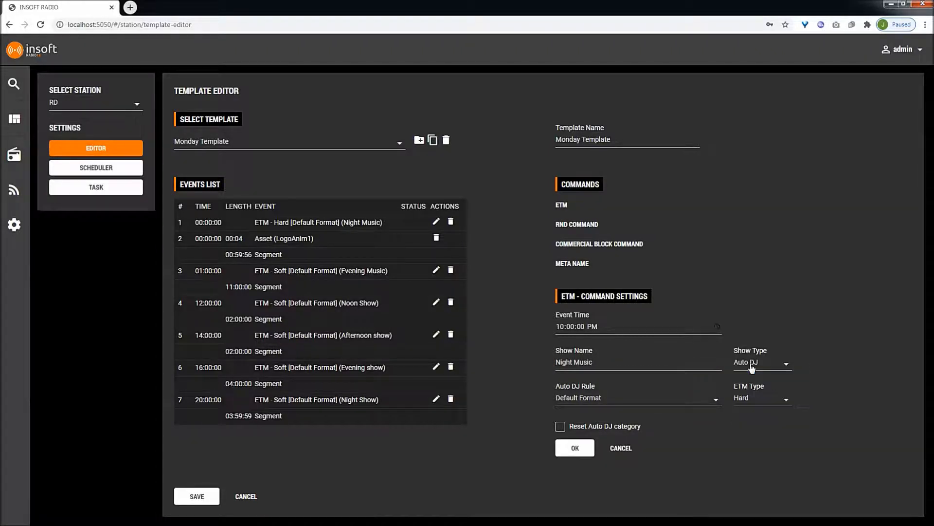
pyautogui.click(590, 401)
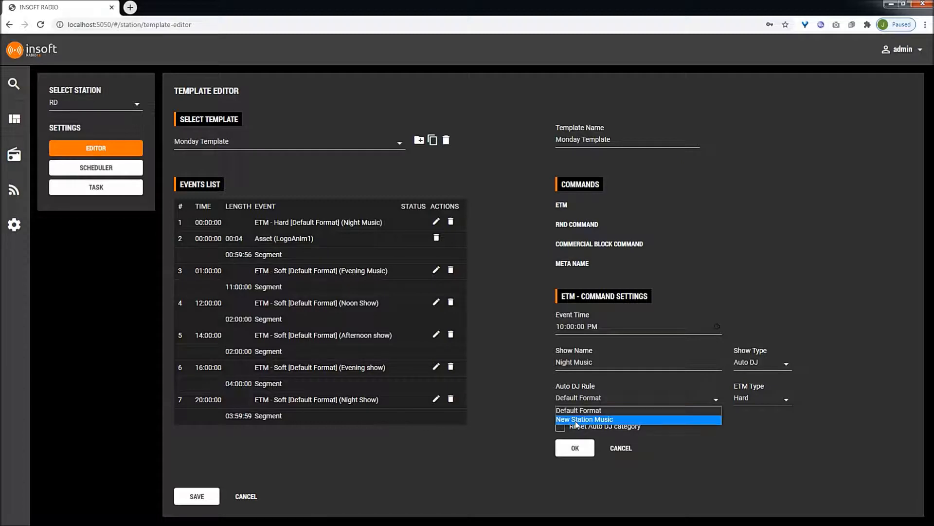
pyautogui.click(574, 420)
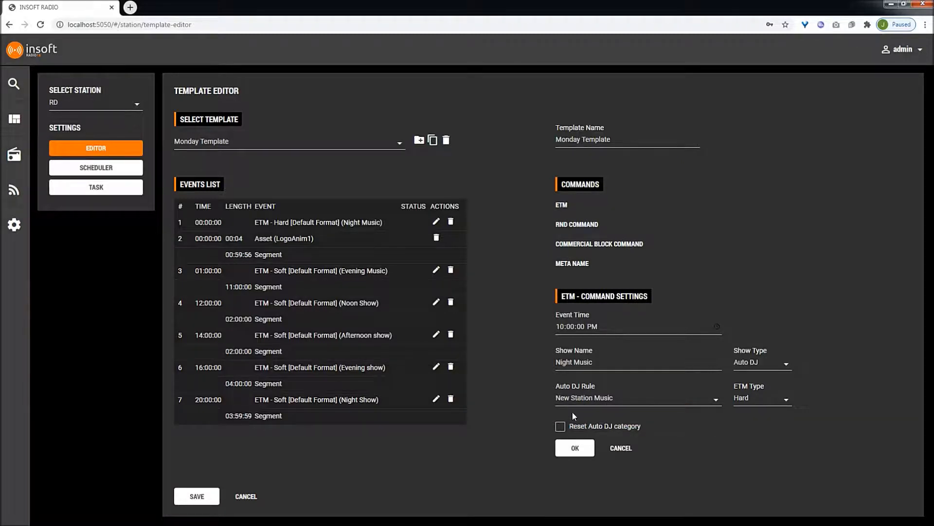
# - Set the ETM type to Soft with Reset Auto DJ category enabled, add the event and save the template
pyautogui.click(761, 402)
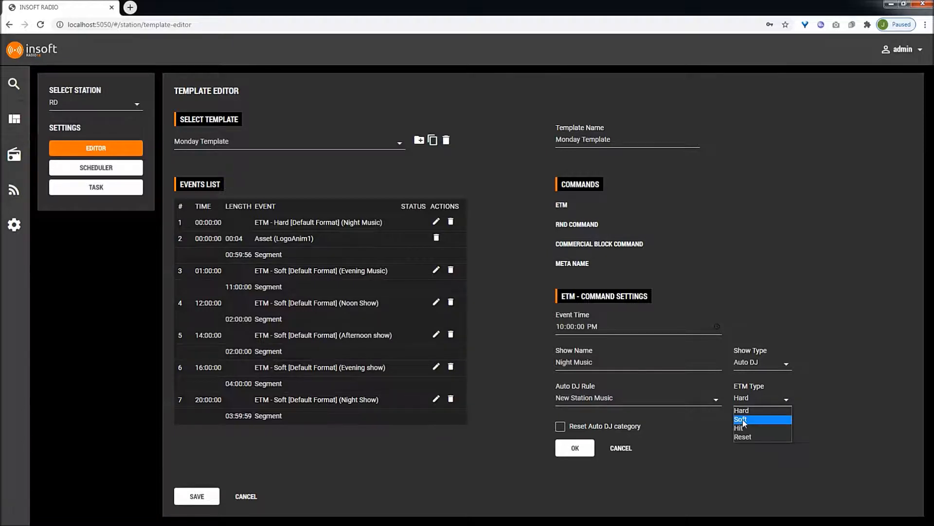
pyautogui.click(739, 421)
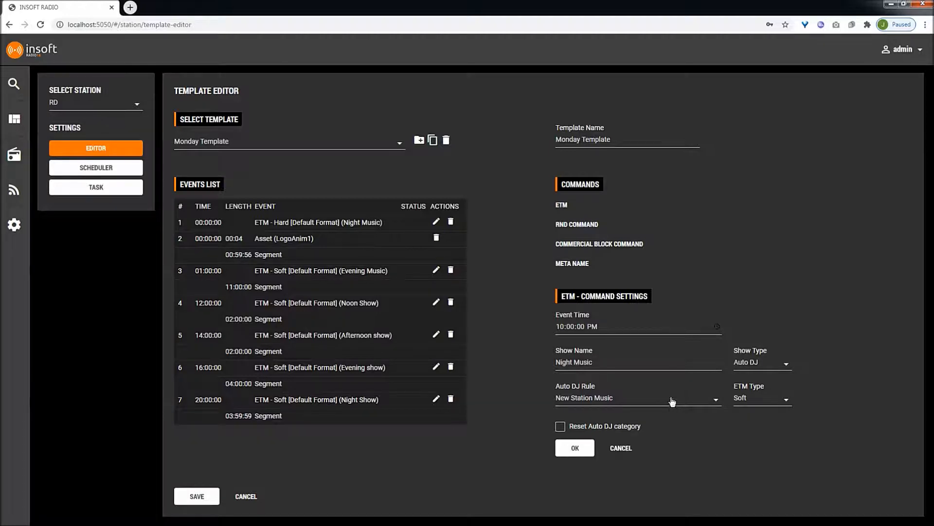
pyautogui.click(600, 425)
pyautogui.click(577, 449)
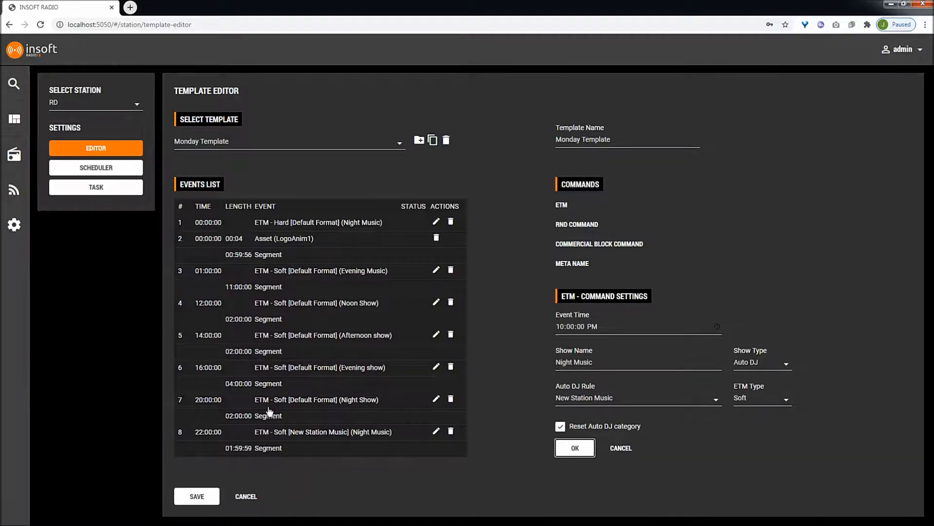
pyautogui.click(194, 497)
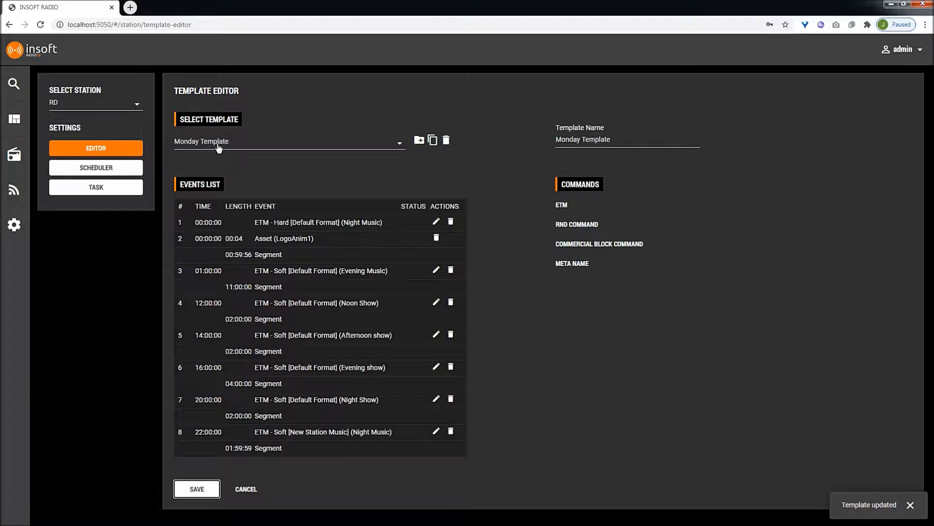
# - Open the template scheduler, select Monday Template and clear its Set as inactive option
pyautogui.click(124, 174)
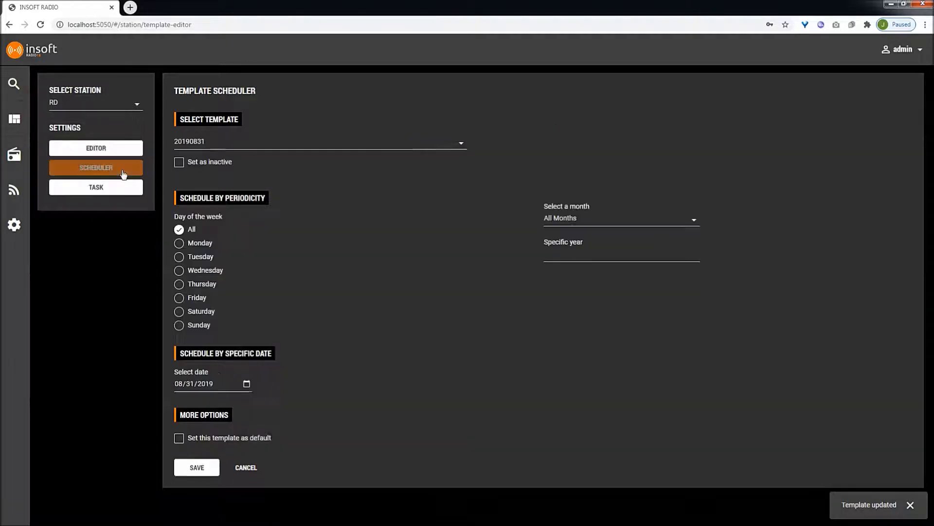
pyautogui.click(221, 147)
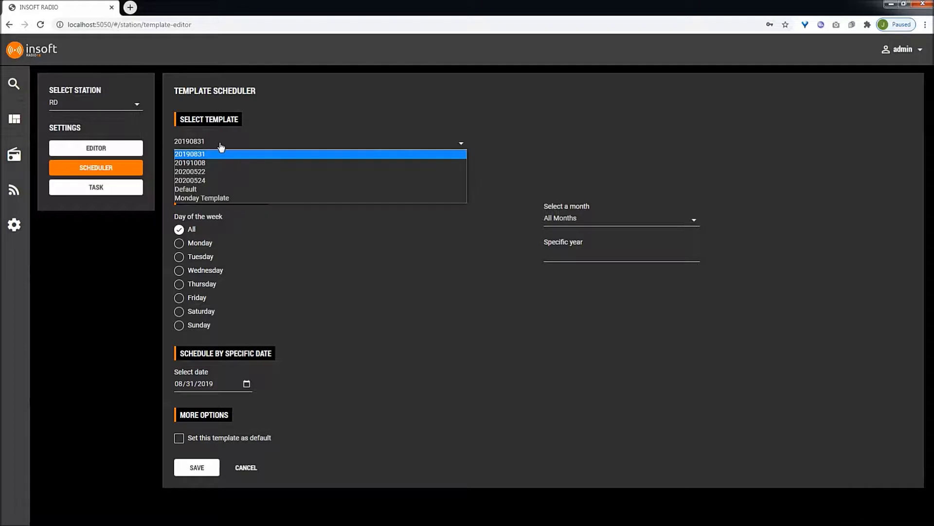
pyautogui.click(193, 198)
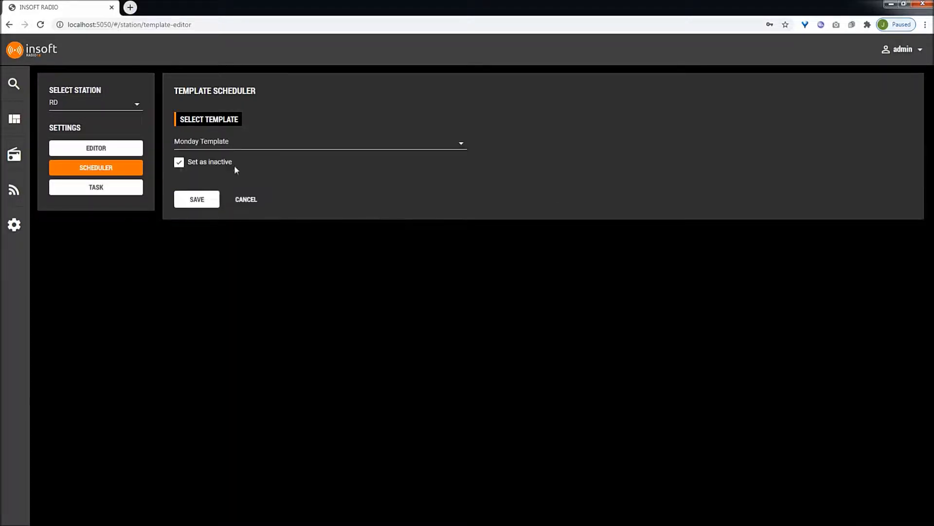
pyautogui.click(179, 164)
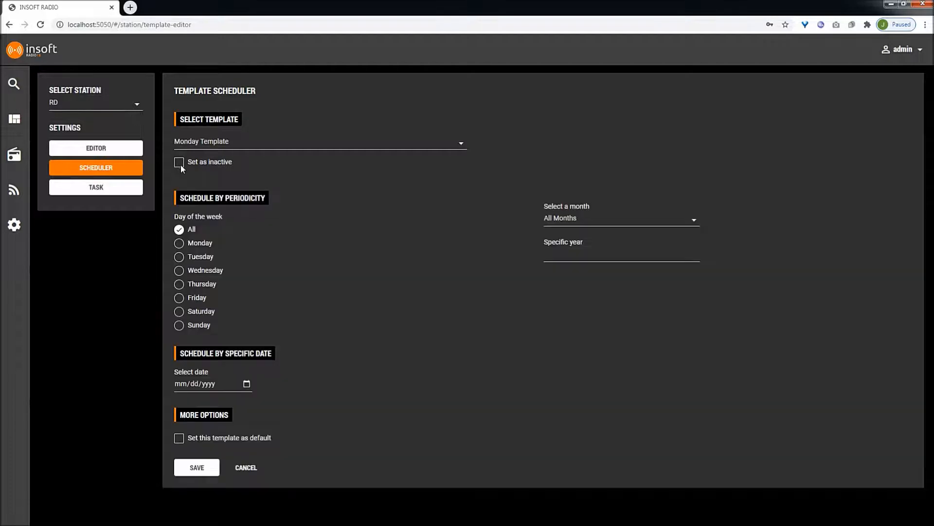
# - Schedule Monday Template for Mondays in all months and save the template schedule
pyautogui.click(178, 244)
pyautogui.click(559, 258)
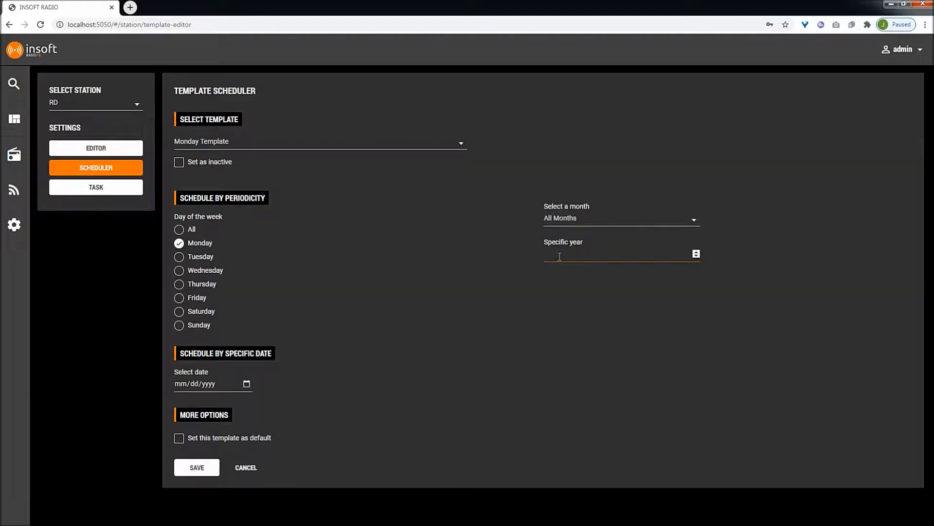
pyautogui.click(559, 224)
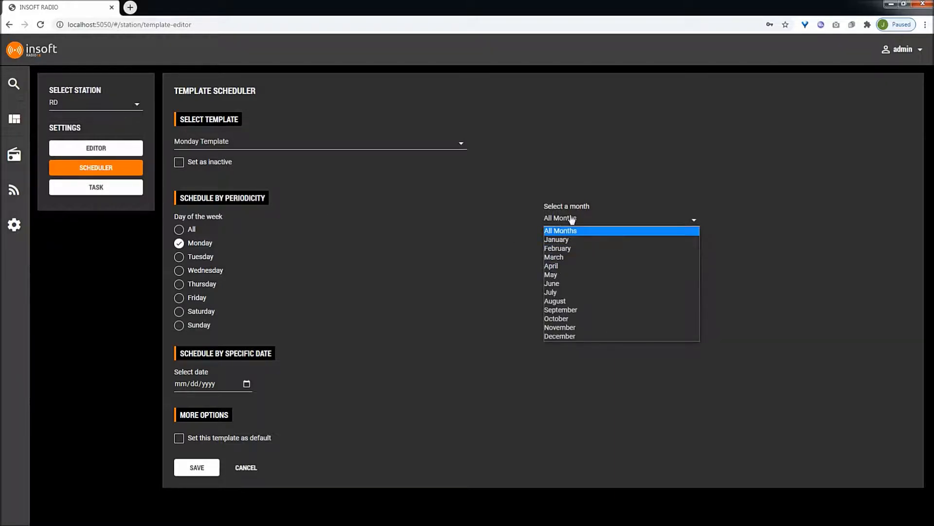
pyautogui.click(517, 226)
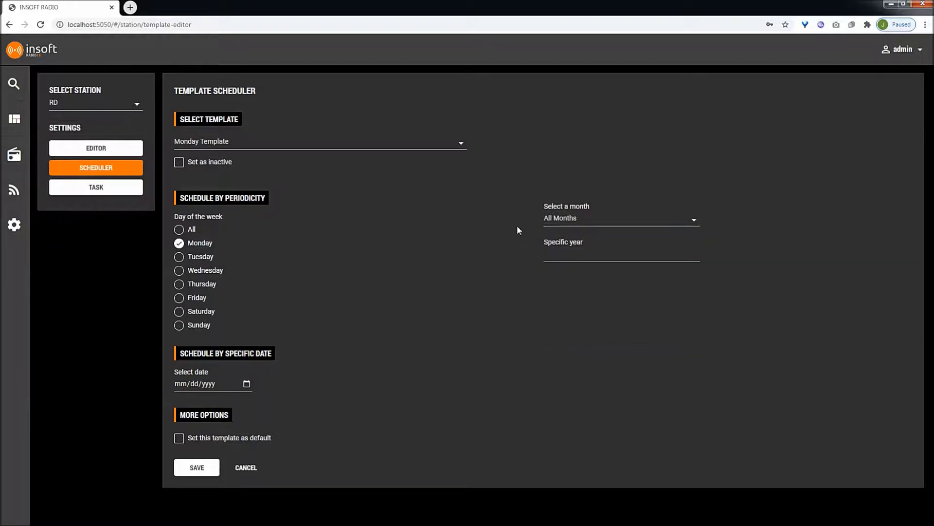
pyautogui.click(246, 384)
pyautogui.click(334, 331)
pyautogui.click(209, 467)
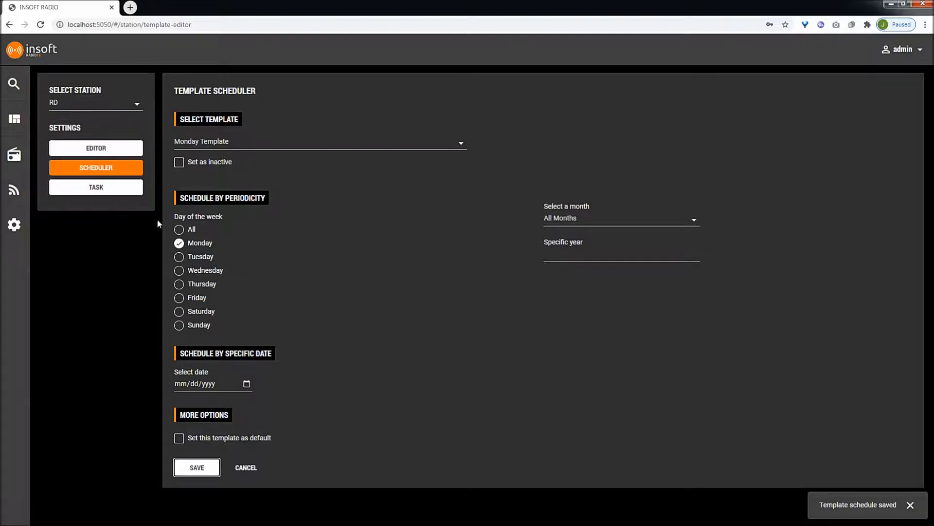
# - Start a log rebuild for 02/25/2021 on the task page and decline it at the confirmation
pyautogui.click(133, 192)
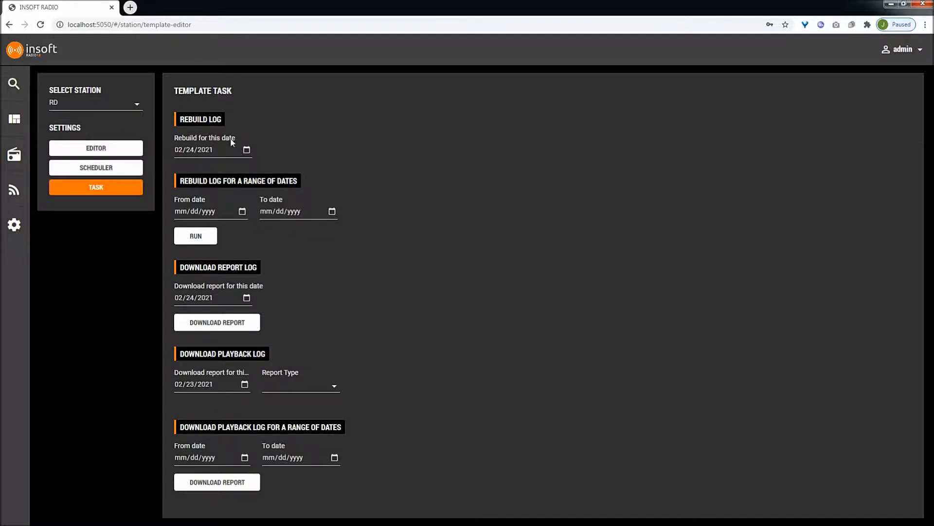
pyautogui.click(247, 151)
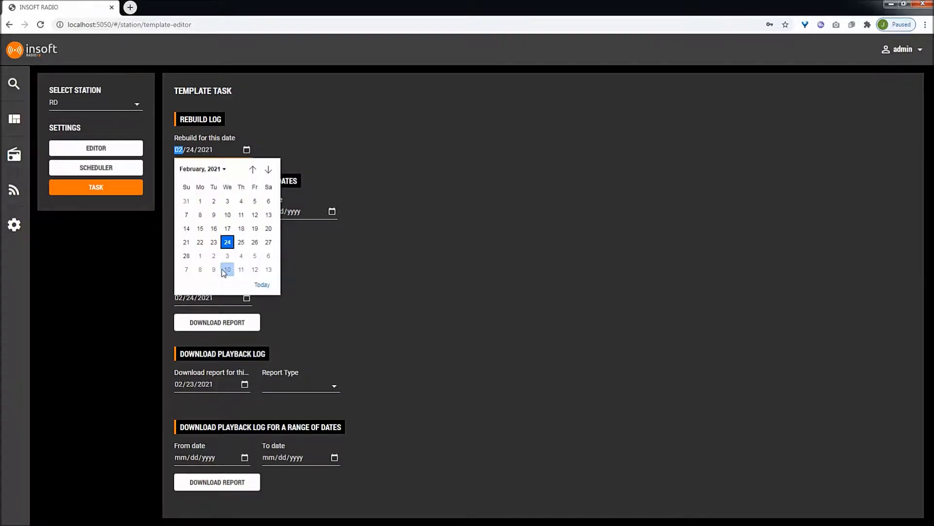
pyautogui.click(241, 242)
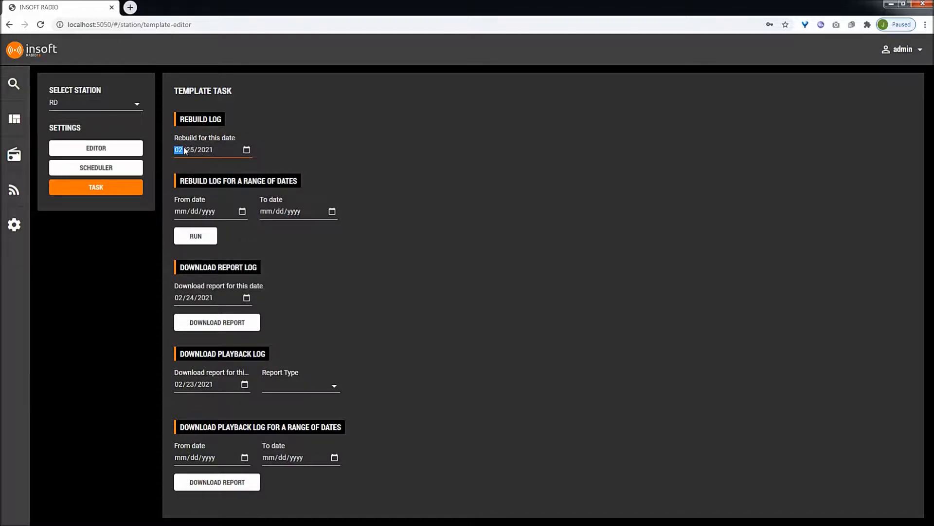
pyautogui.click(197, 237)
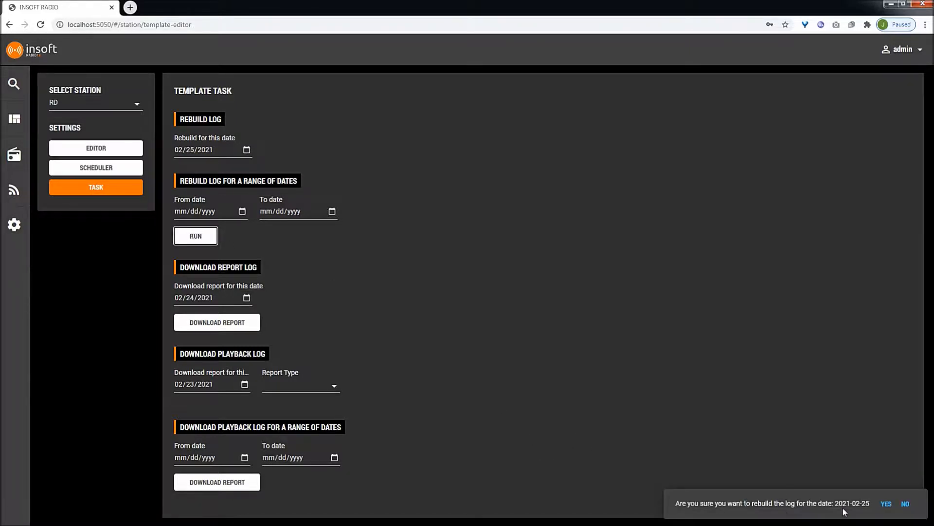
pyautogui.click(906, 504)
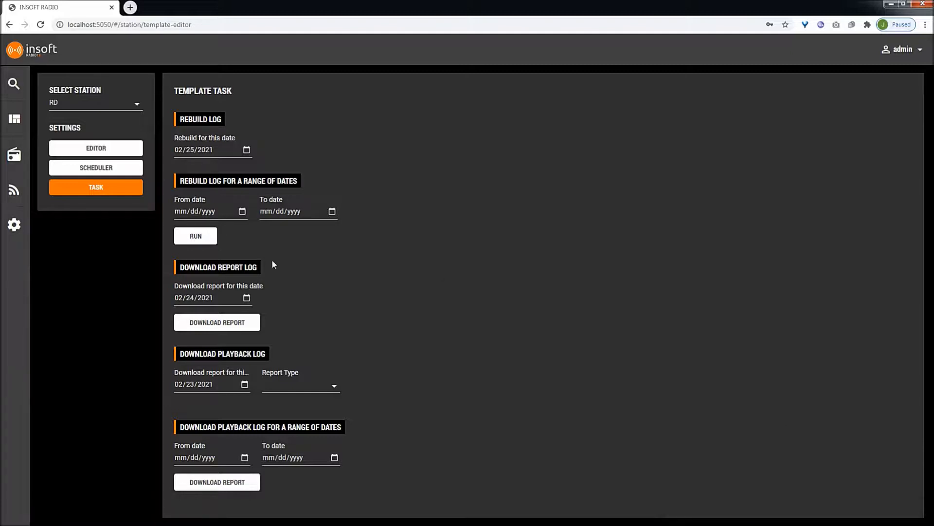
# - Download the report log for 02/24/2021 and save it as a text file
pyautogui.click(243, 211)
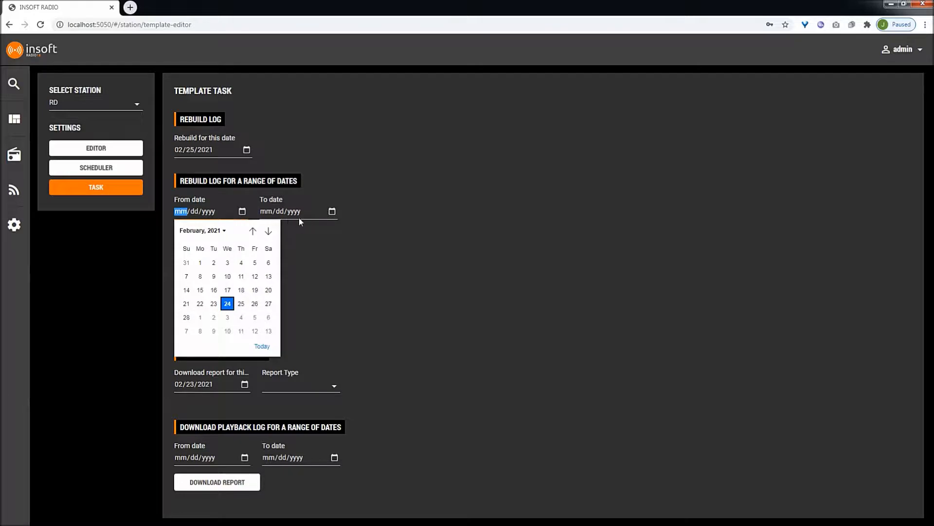
pyautogui.click(411, 241)
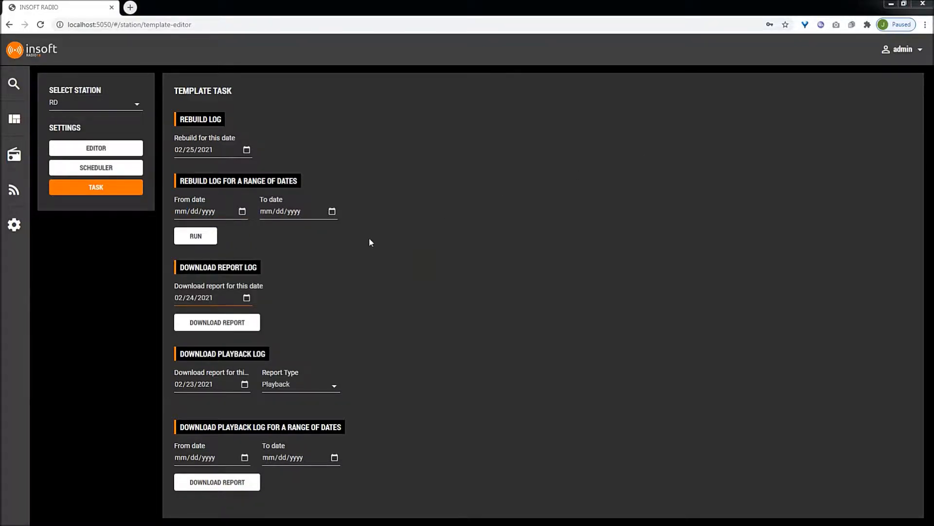
pyautogui.click(247, 297)
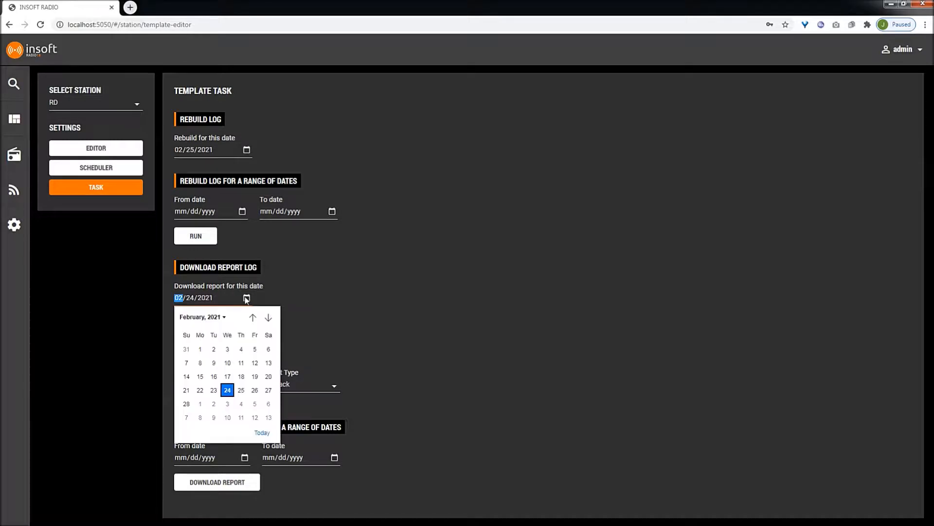
pyautogui.click(227, 390)
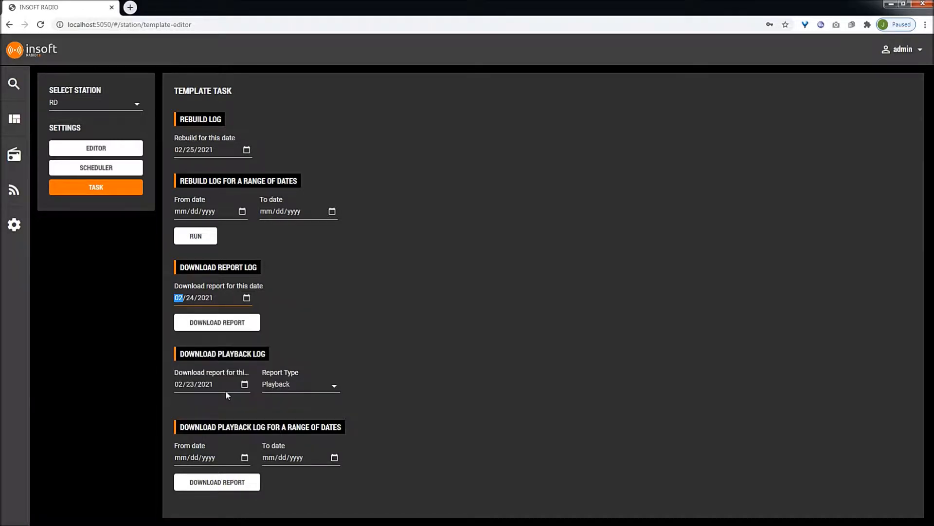
pyautogui.click(227, 324)
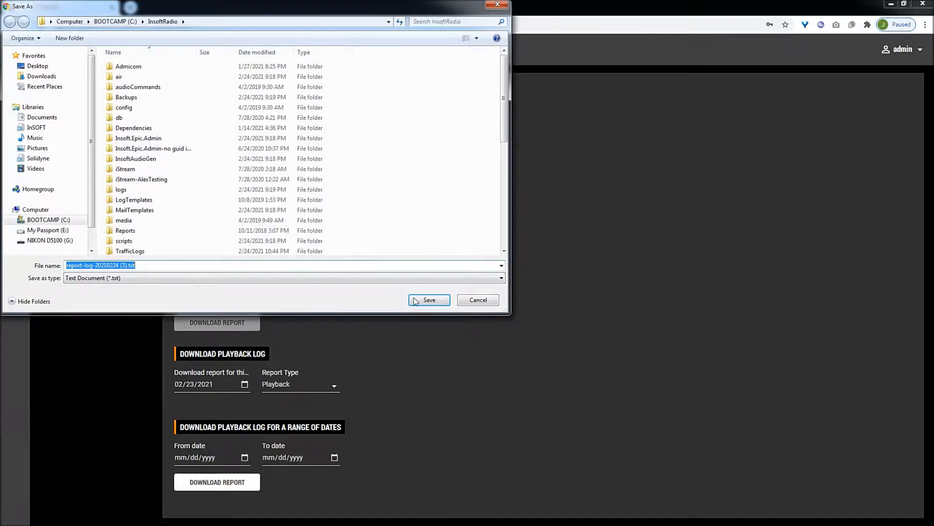
pyautogui.click(415, 300)
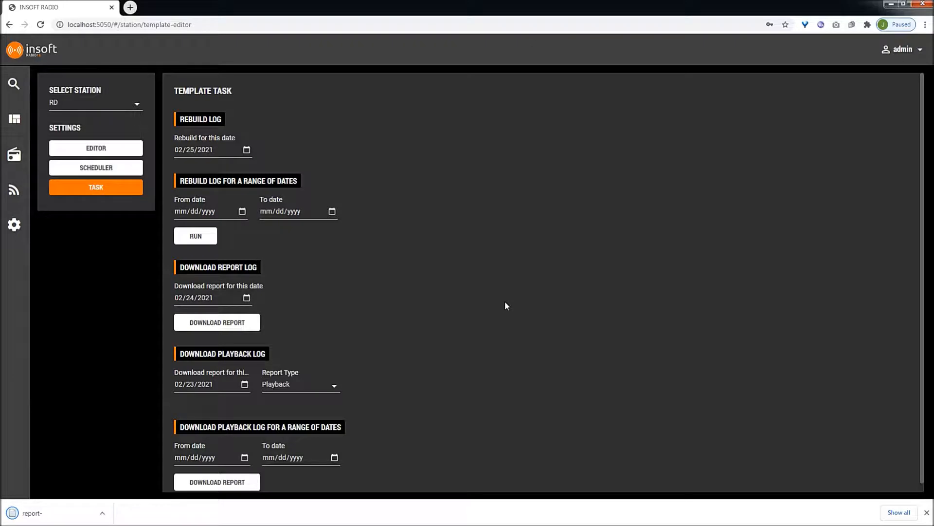
# - Set the playback log date to 02/24/2021 and browse the available report types
pyautogui.scroll(-1, 504, 300)
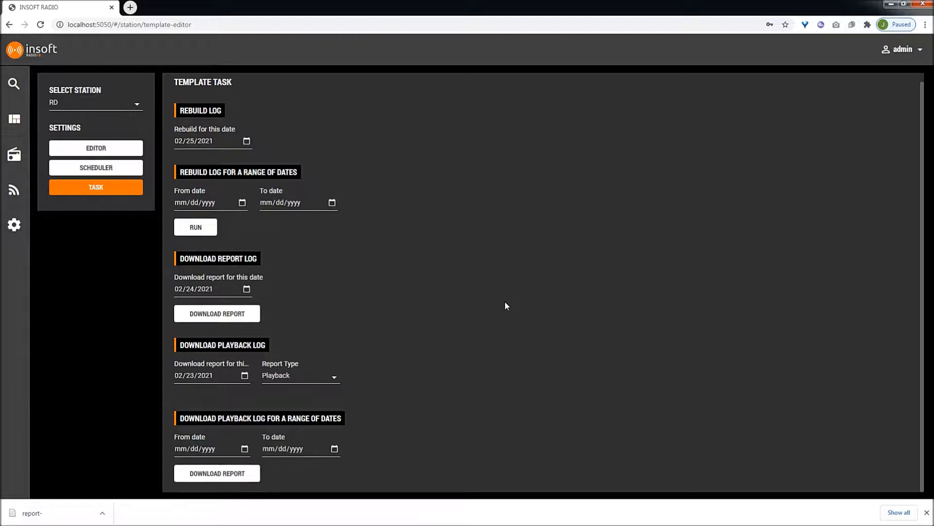
pyautogui.click(244, 375)
pyautogui.click(227, 468)
pyautogui.click(305, 381)
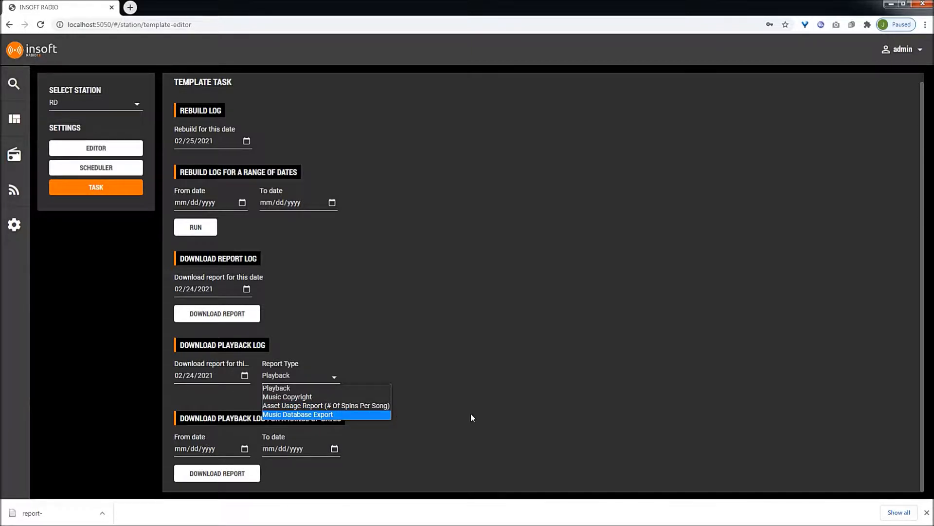
pyautogui.click(371, 414)
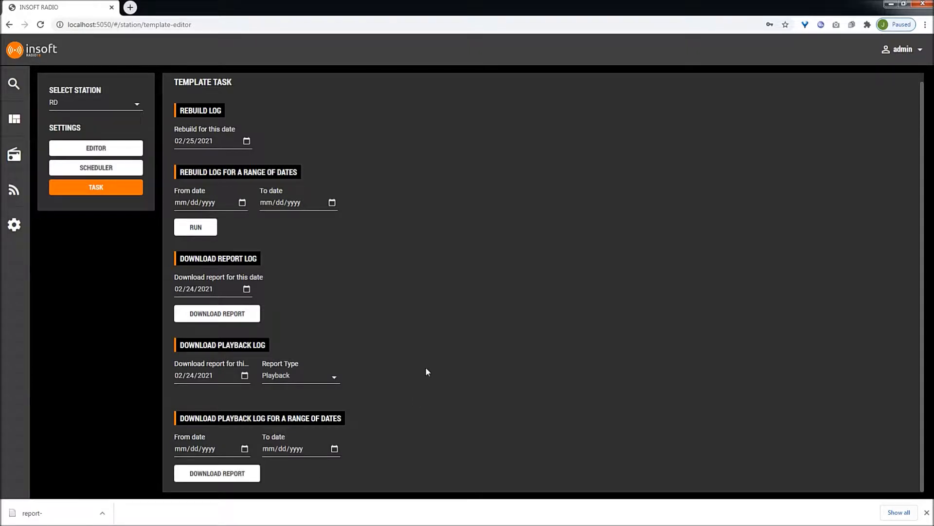
# - Return to the dashboard and try the 4 columns layout, then the 2 columns layout
pyautogui.click(16, 122)
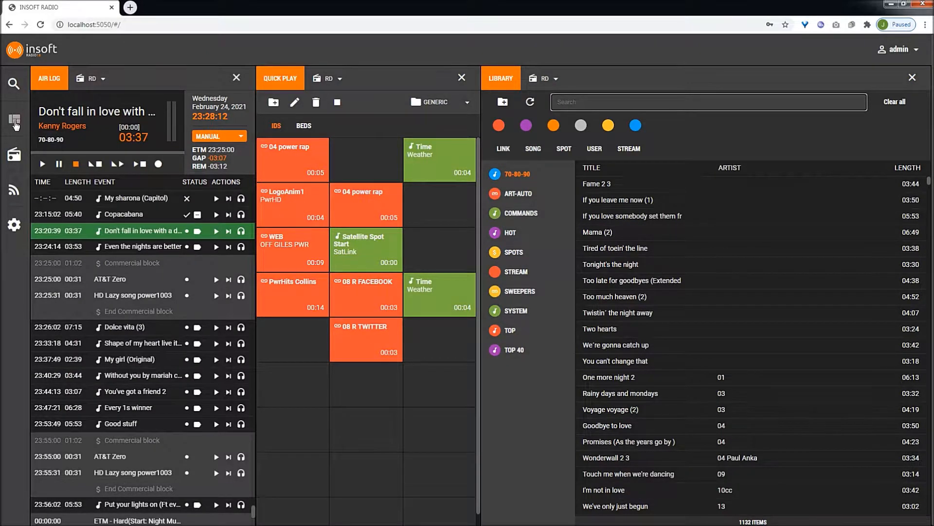
pyautogui.click(15, 121)
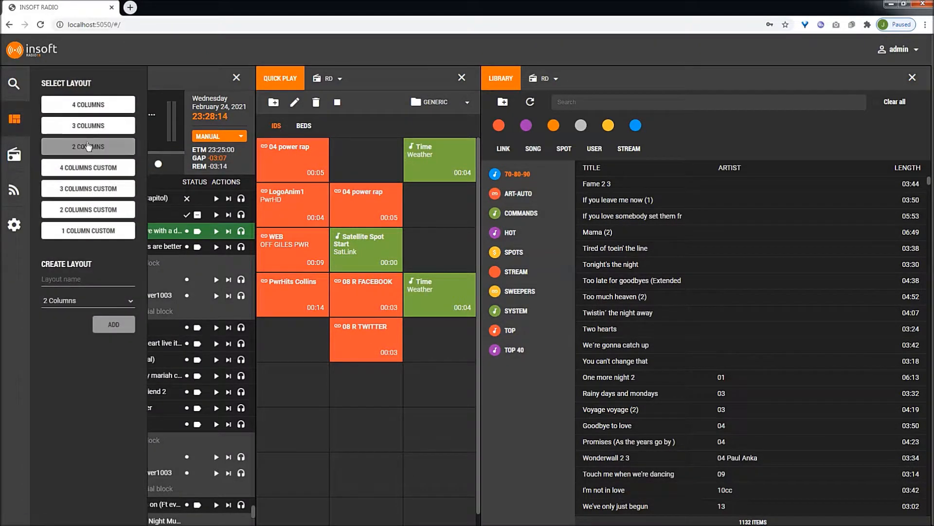
pyautogui.click(89, 104)
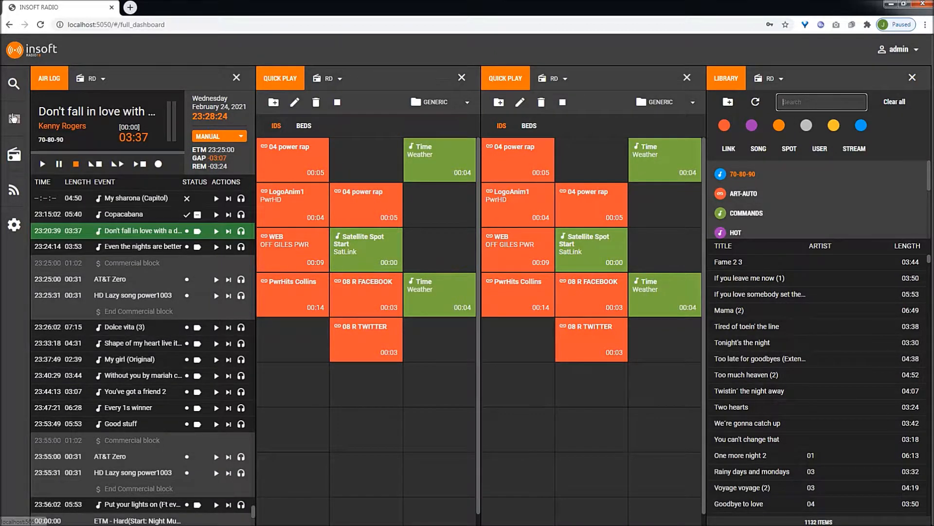
pyautogui.click(14, 118)
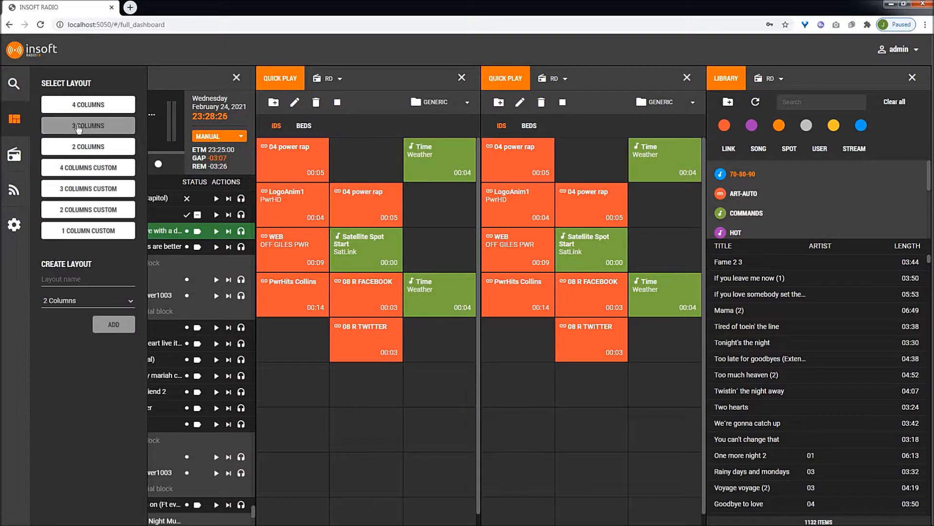
pyautogui.click(95, 149)
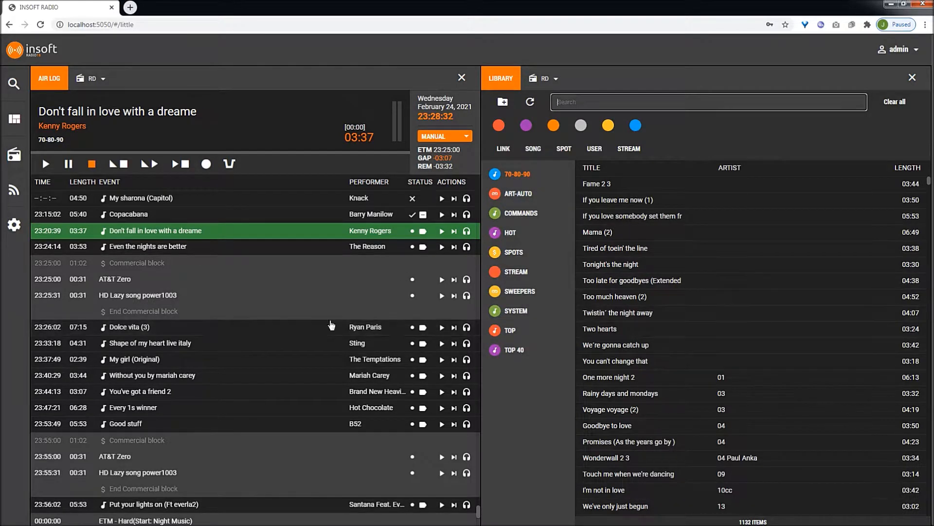
# - Switch to the 2 columns custom layout and load the Air Log component into the first column
pyautogui.click(14, 121)
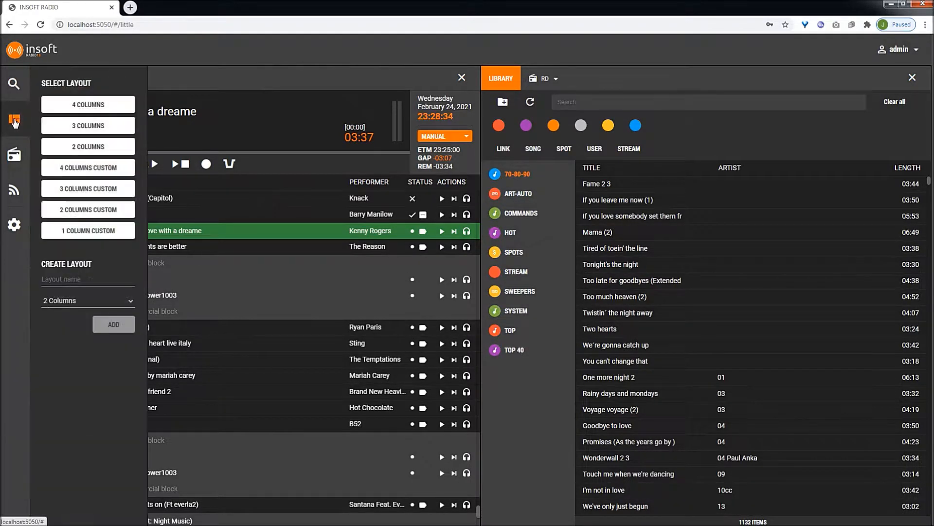
pyautogui.click(87, 210)
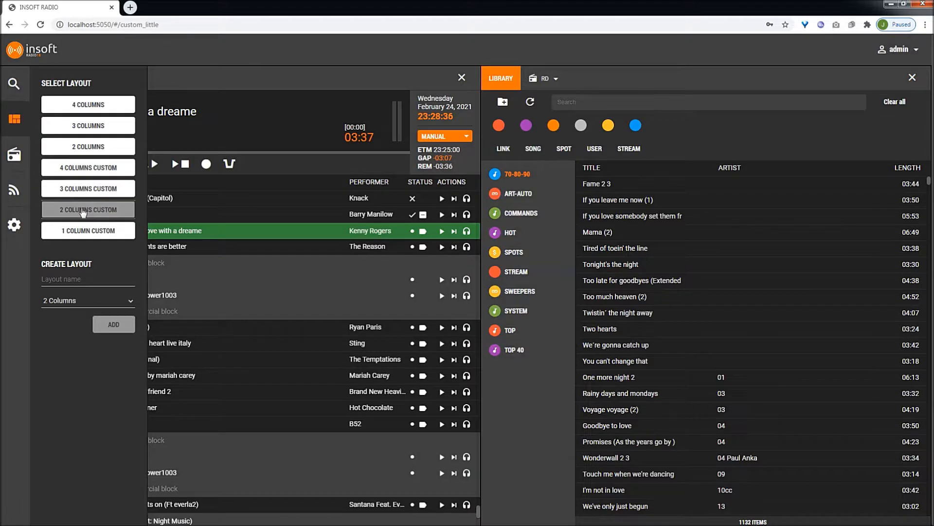
pyautogui.click(205, 84)
pyautogui.click(192, 93)
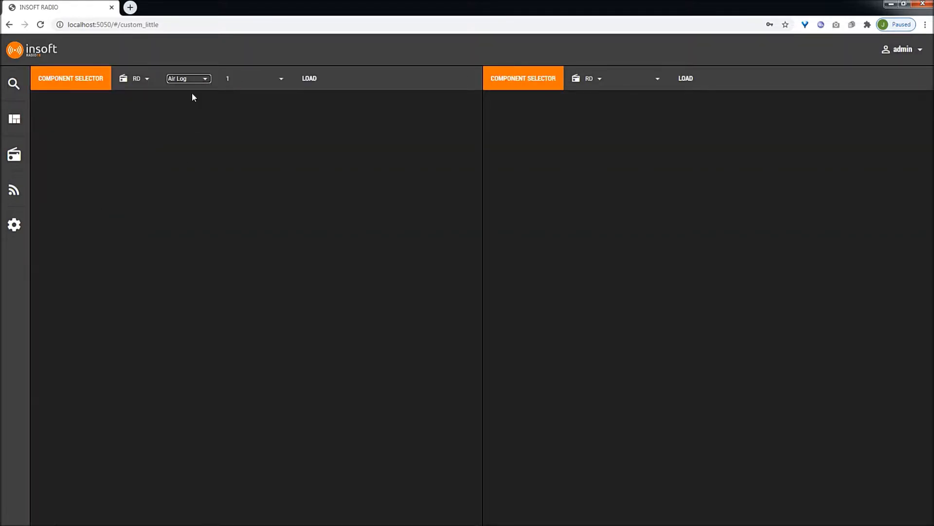
pyautogui.click(300, 80)
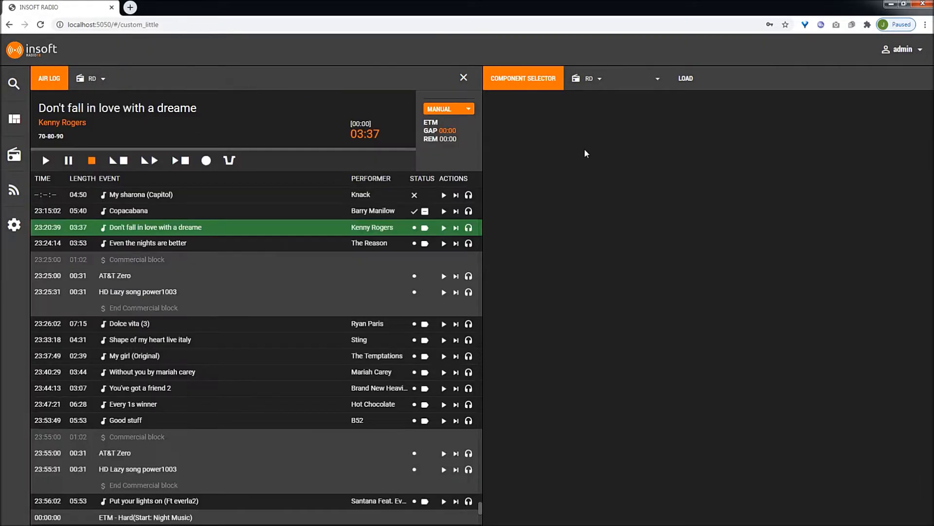
# - Load the Quick play component into the second column of the custom layout
pyautogui.click(655, 81)
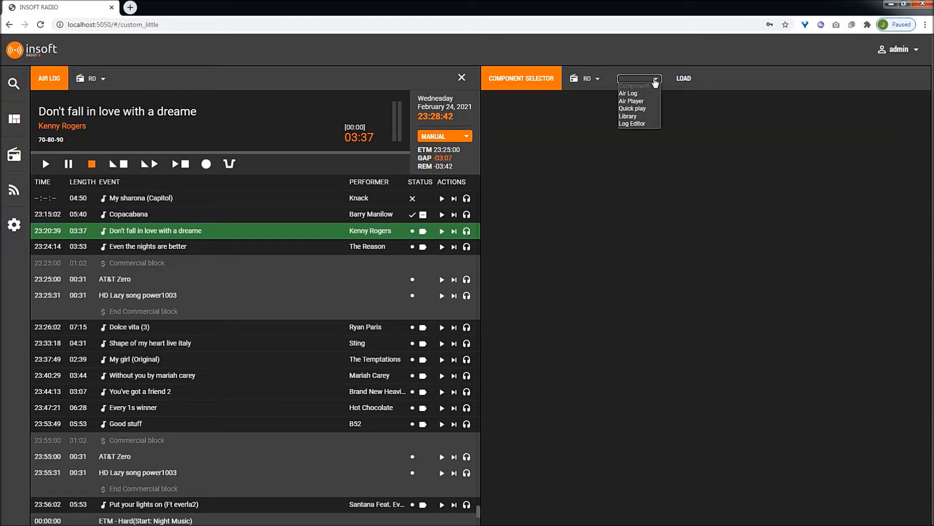
pyautogui.click(639, 109)
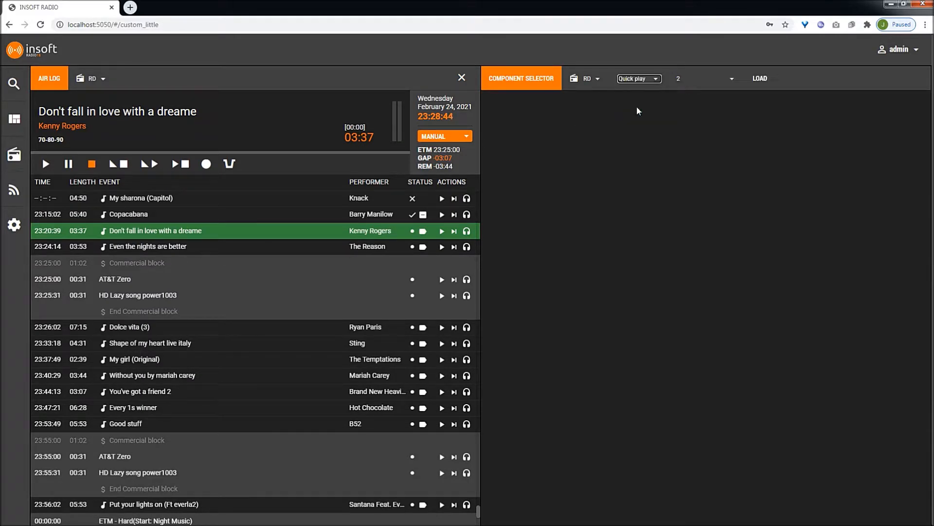
pyautogui.click(683, 79)
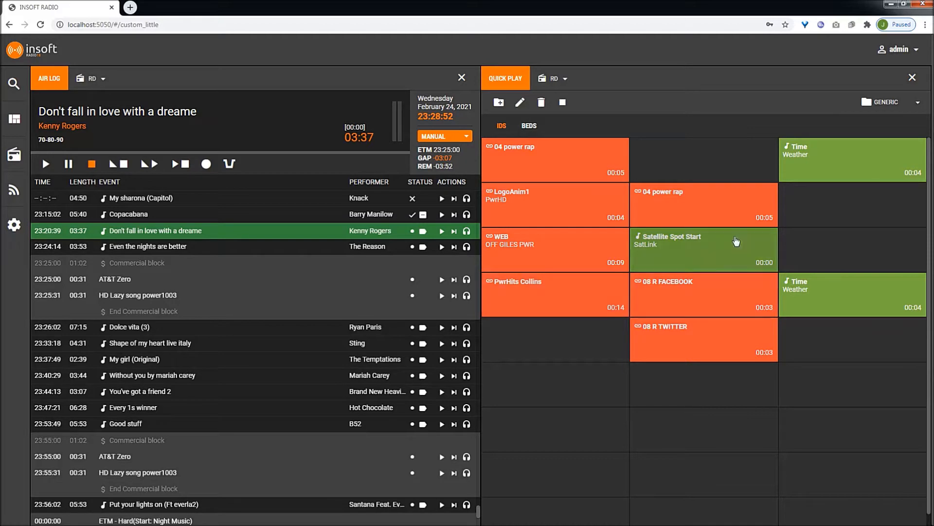
# - Log out of the admin account
pyautogui.click(899, 50)
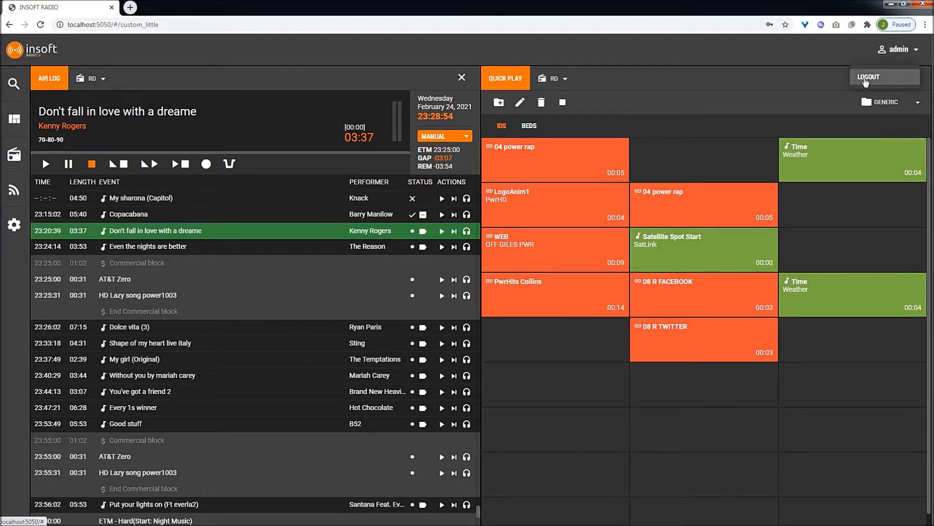
pyautogui.click(867, 78)
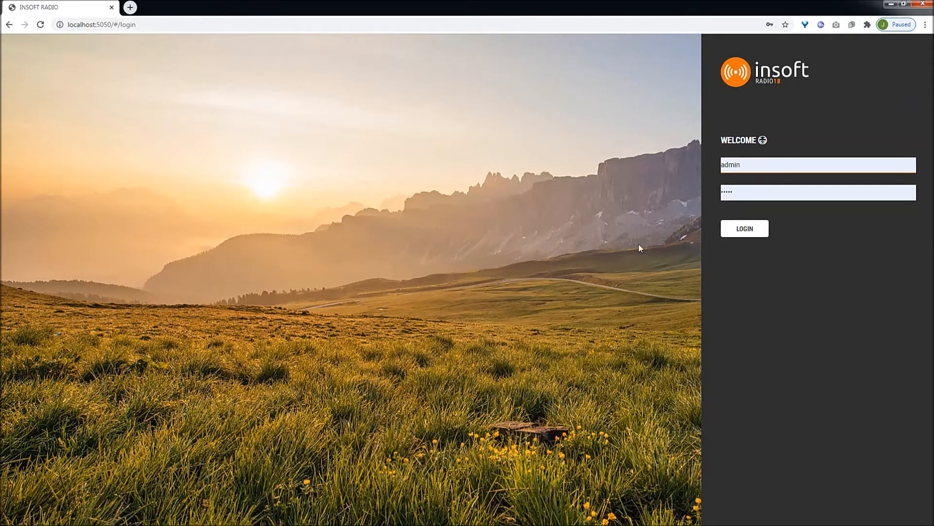